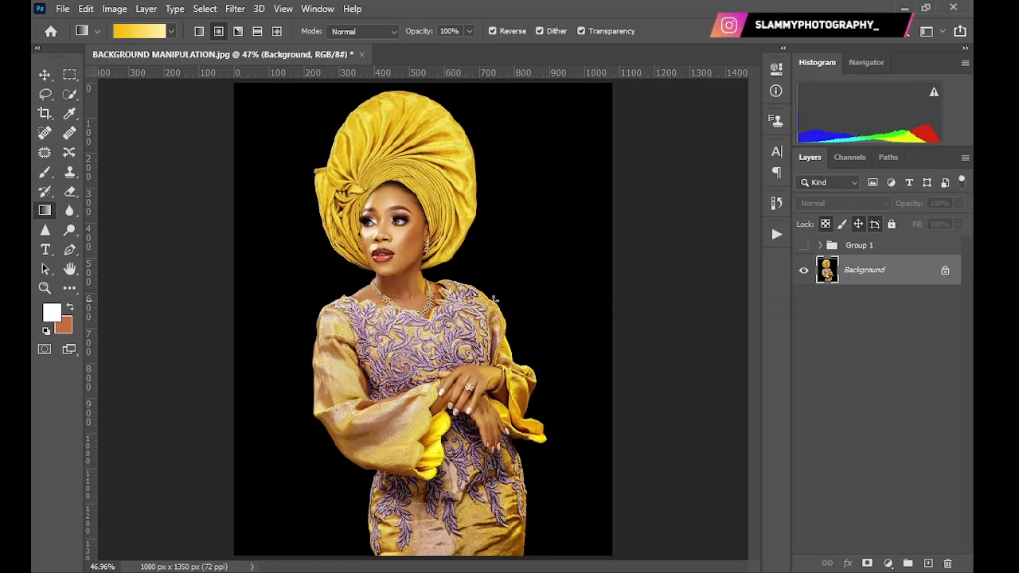
Check Group 1's contents and visibility, then delete it, leaving only the Background photo on black.
{"action": "left_click", "coordinate": [804, 246]}
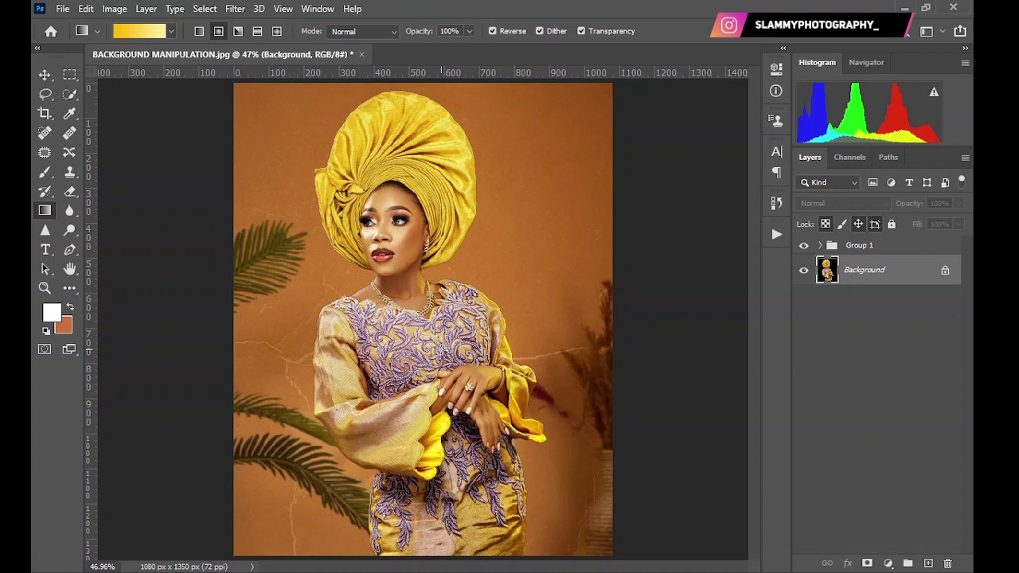
{"action": "left_click", "coordinate": [825, 252]}
{"action": "left_click", "coordinate": [820, 245]}
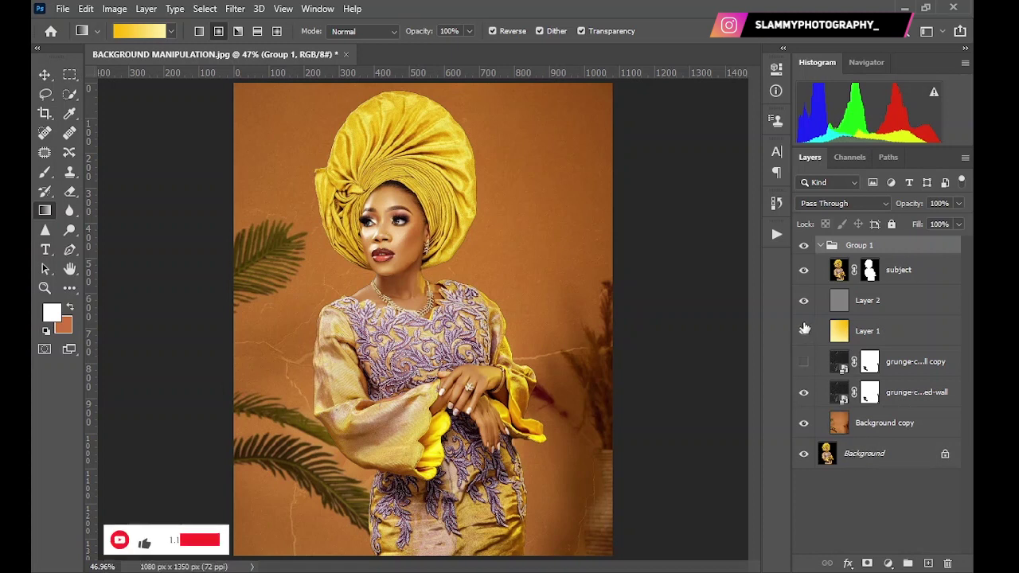
{"action": "left_click", "coordinate": [821, 246]}
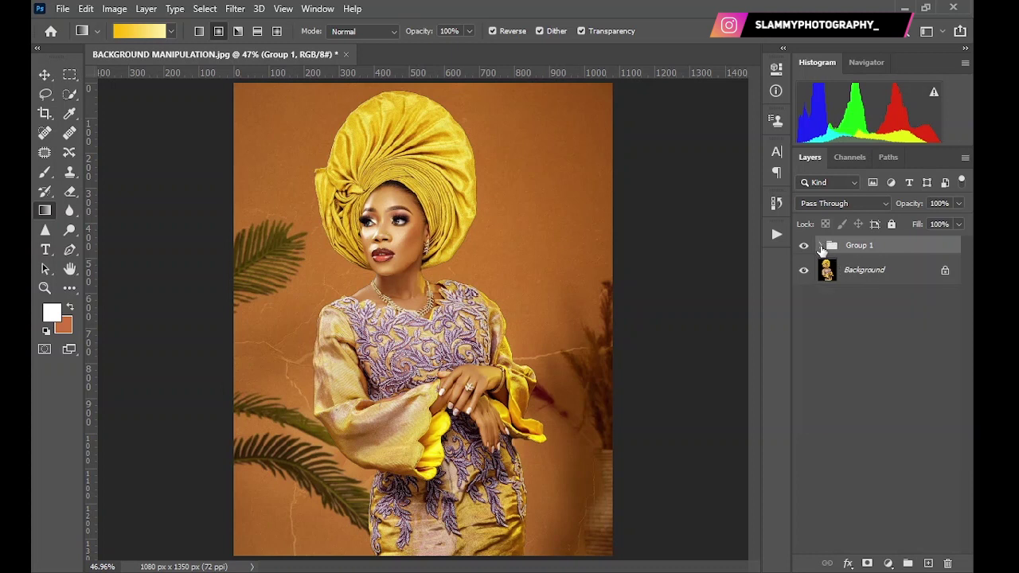
{"action": "left_click", "coordinate": [804, 246]}
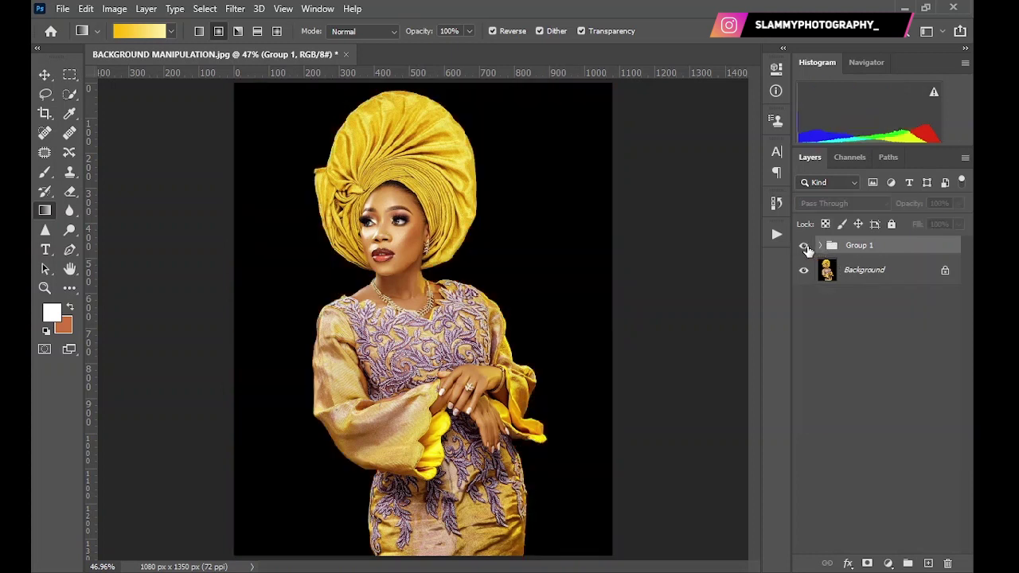
{"action": "left_click", "coordinate": [805, 247]}
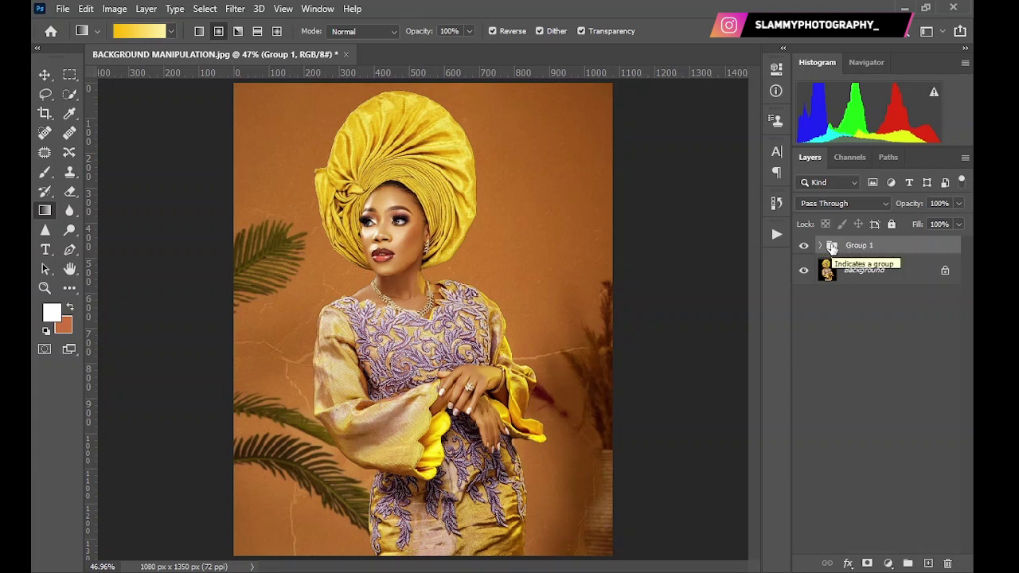
{"action": "left_click_drag", "start_coordinate": [831, 248], "coordinate": [951, 563]}
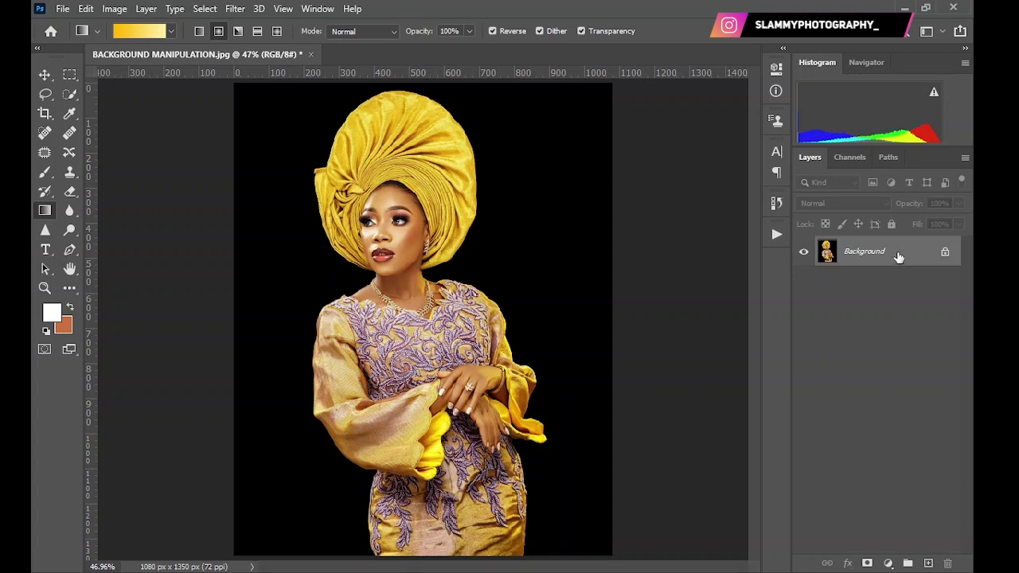
Duplicate the Background layer and rename the copy 'subject'.
{"action": "left_click_drag", "start_coordinate": [899, 256], "coordinate": [927, 563]}
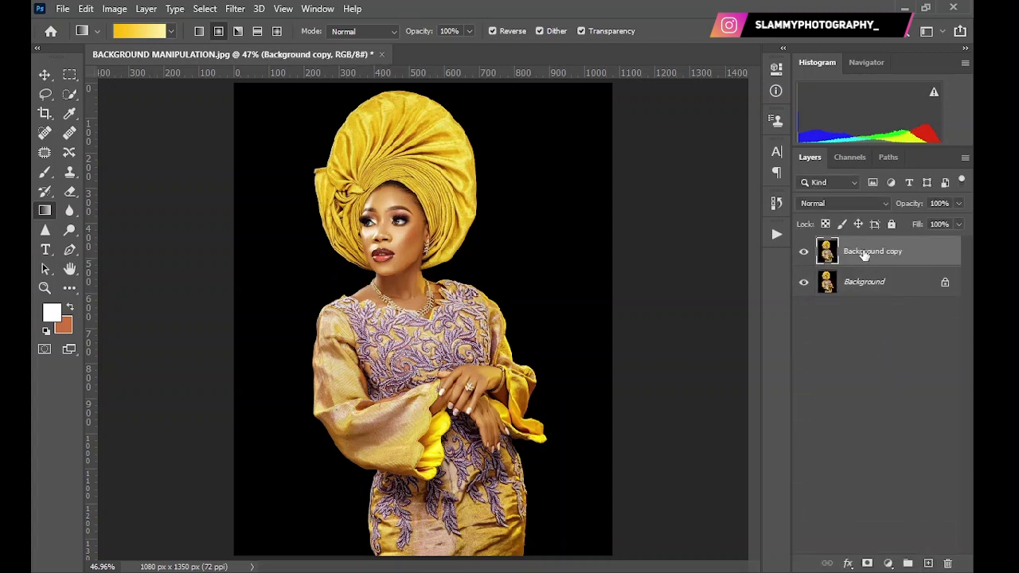
{"action": "double_click", "coordinate": [865, 252]}
{"action": "type", "text": "subi"}
{"action": "key", "text": "Return"}
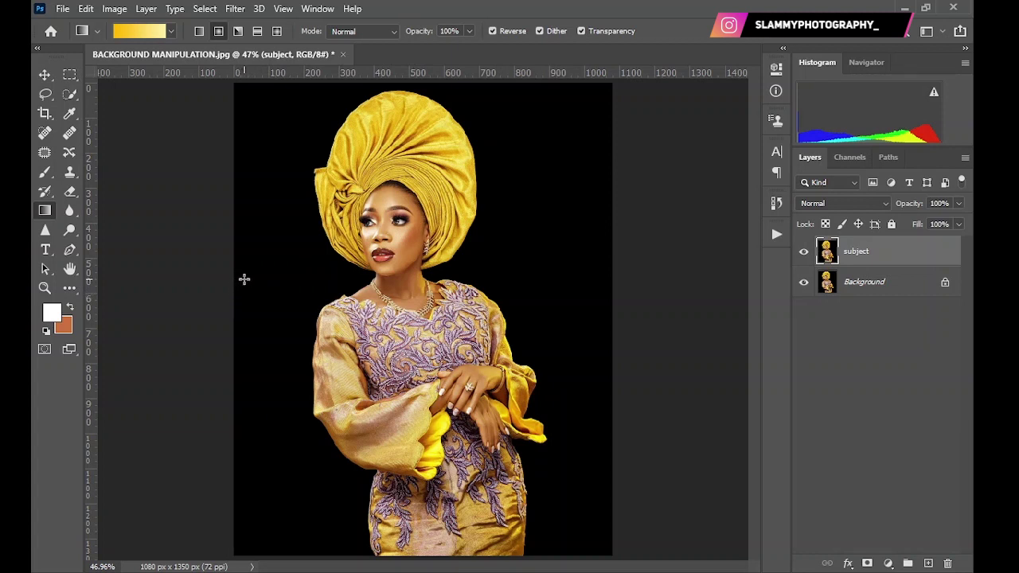
Select the woman with Select Subject, mask the subject layer to her, then select Background.
{"action": "left_click", "coordinate": [71, 96]}
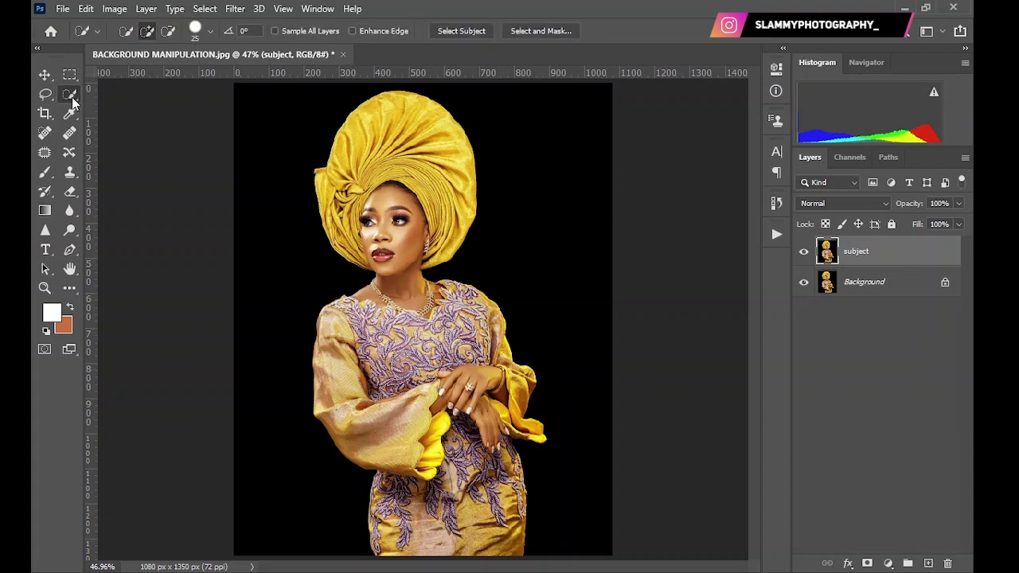
{"action": "left_click", "coordinate": [459, 32]}
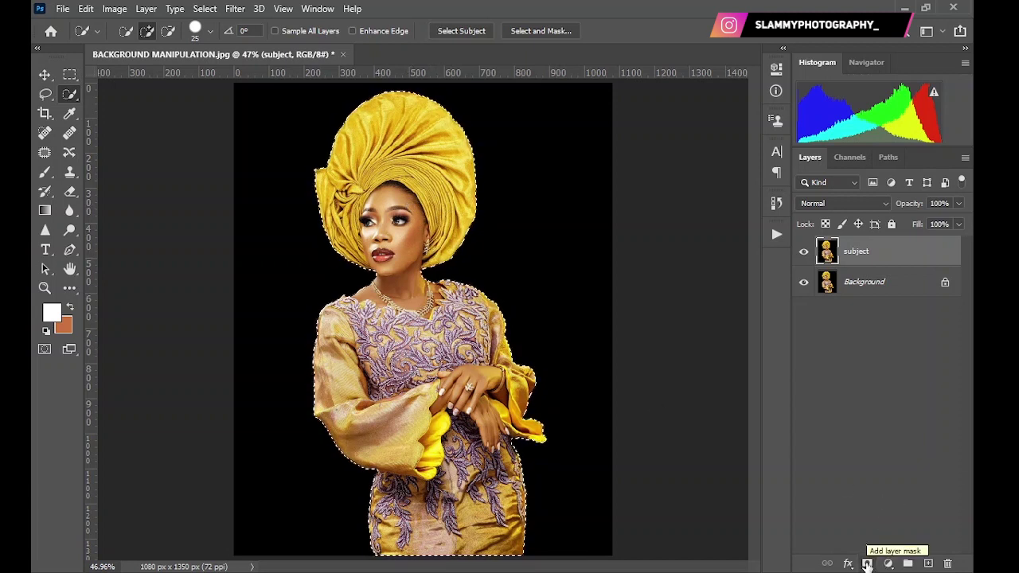
{"action": "left_click", "coordinate": [867, 563]}
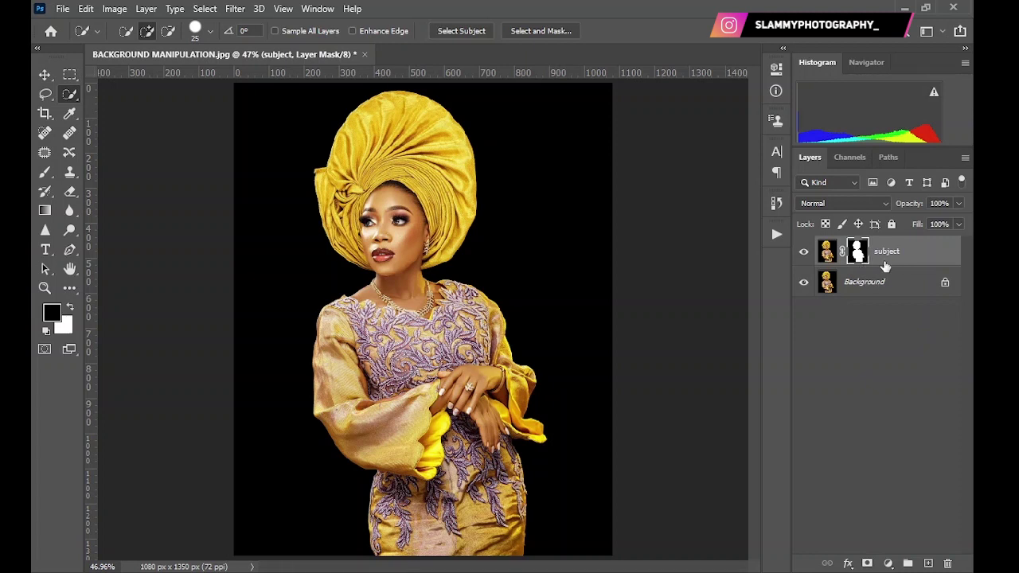
{"action": "left_click", "coordinate": [882, 284]}
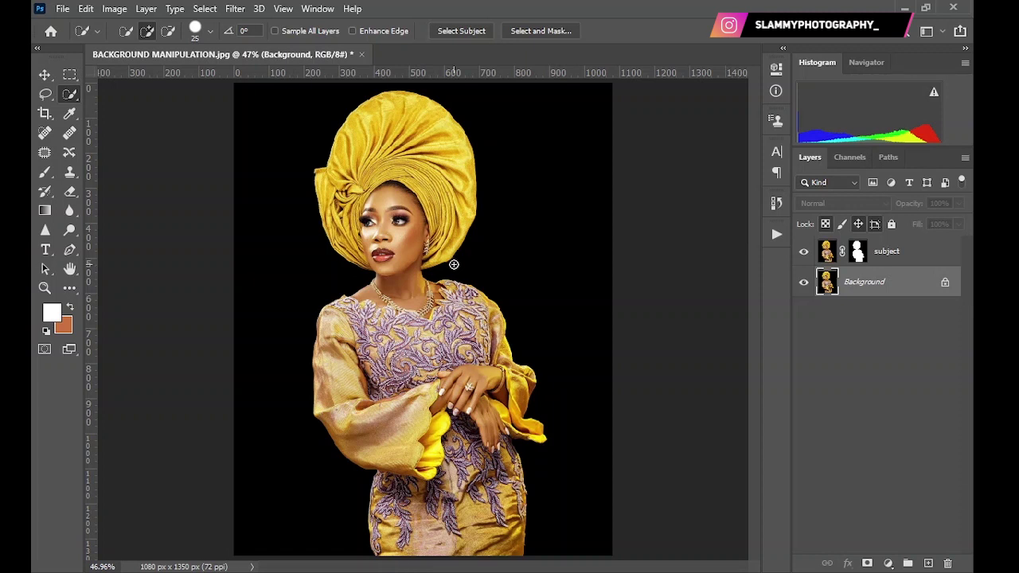
Bring slammy craft joint.jpg from File Explorer into the document above Background.
{"action": "key", "text": "alt+Tab"}
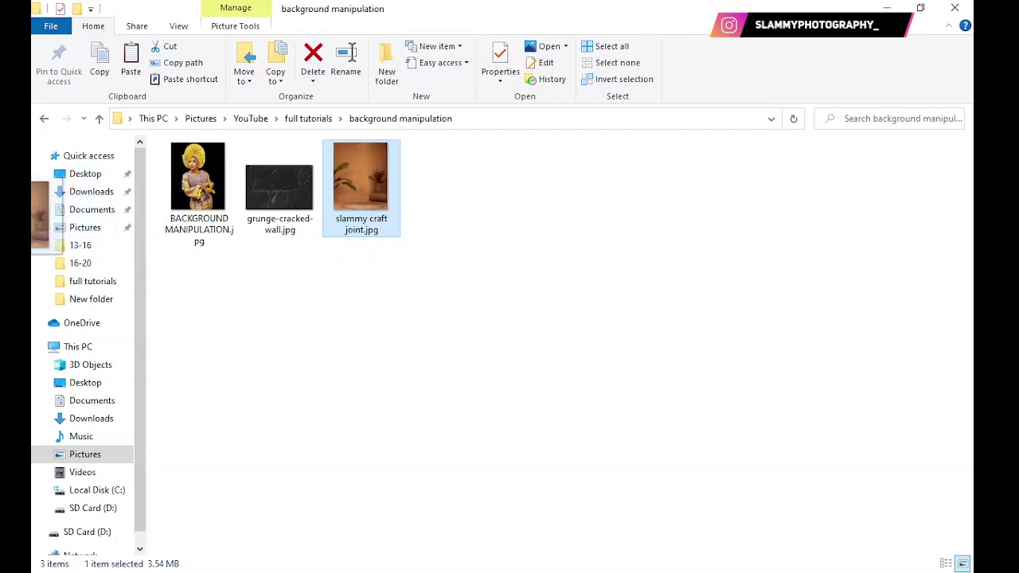
{"action": "key", "text": "alt+Tab"}
{"action": "left_click_drag", "start_coordinate": [407, 321], "coordinate": [407, 313]}
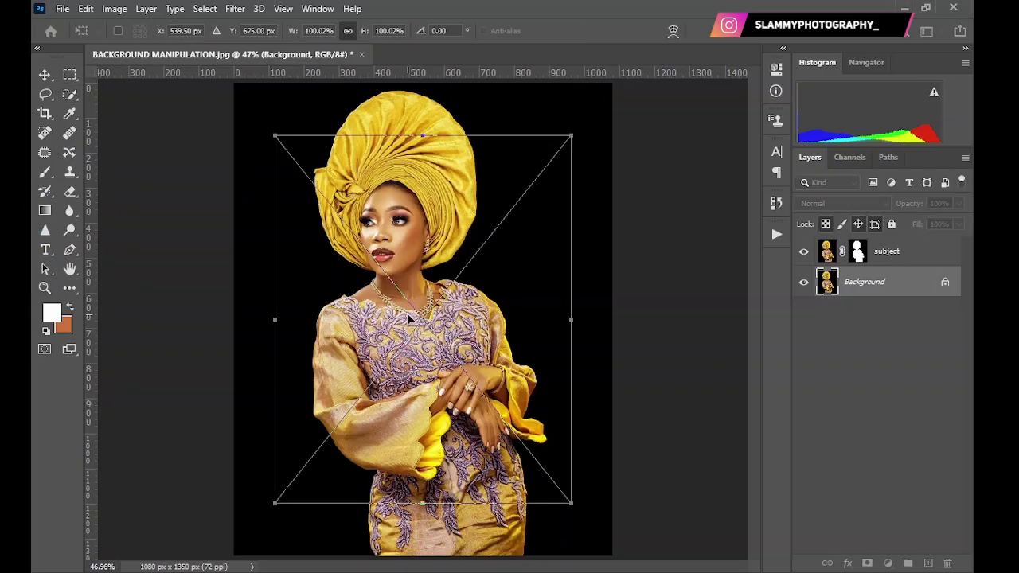
Scale and position the backdrop to about 173.69% so it fills the canvas, then commit.
{"action": "left_click_drag", "start_coordinate": [425, 504], "coordinate": [447, 548]}
{"action": "left_click_drag", "start_coordinate": [423, 137], "coordinate": [422, 73]}
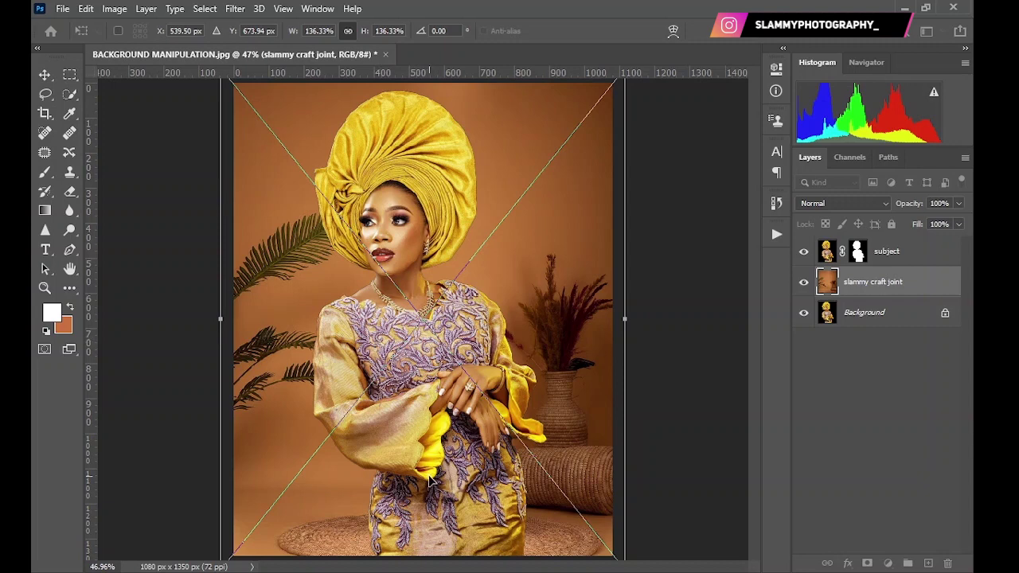
{"action": "key", "text": "ctrl+minus"}
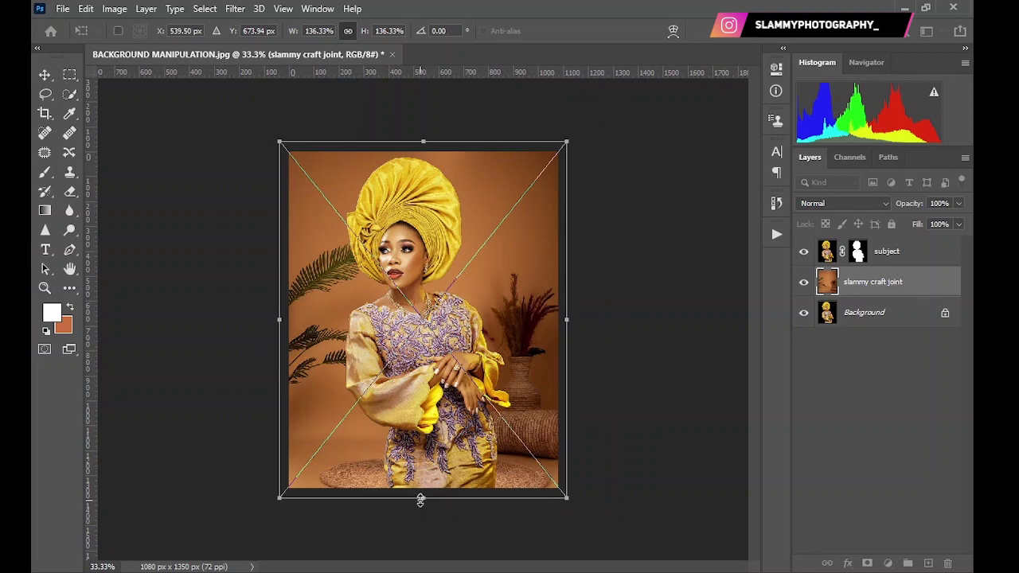
{"action": "left_click_drag", "start_coordinate": [421, 499], "coordinate": [427, 569]}
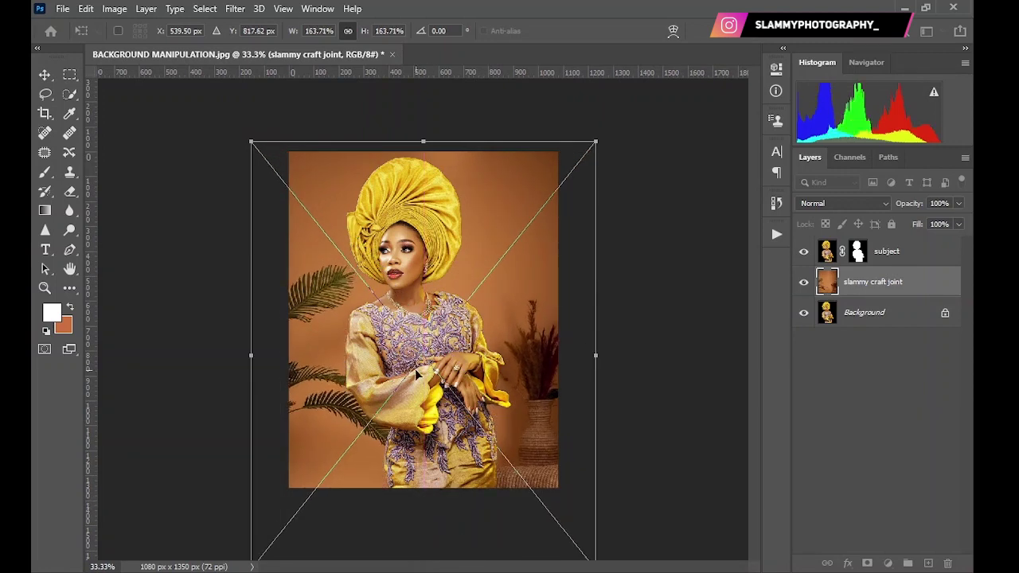
{"action": "left_click_drag", "start_coordinate": [423, 322], "coordinate": [435, 333]}
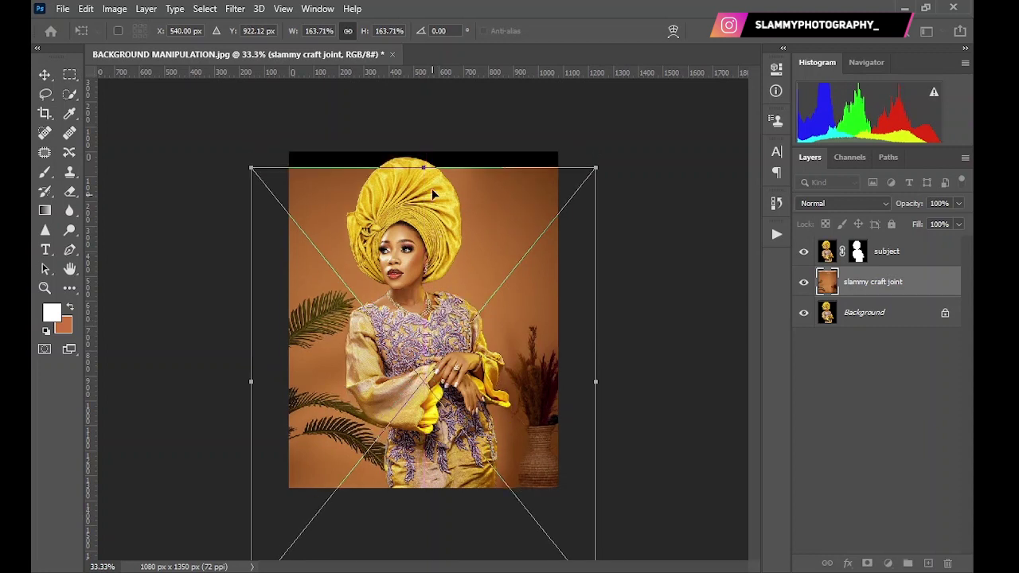
{"action": "left_click_drag", "start_coordinate": [423, 166], "coordinate": [420, 143]}
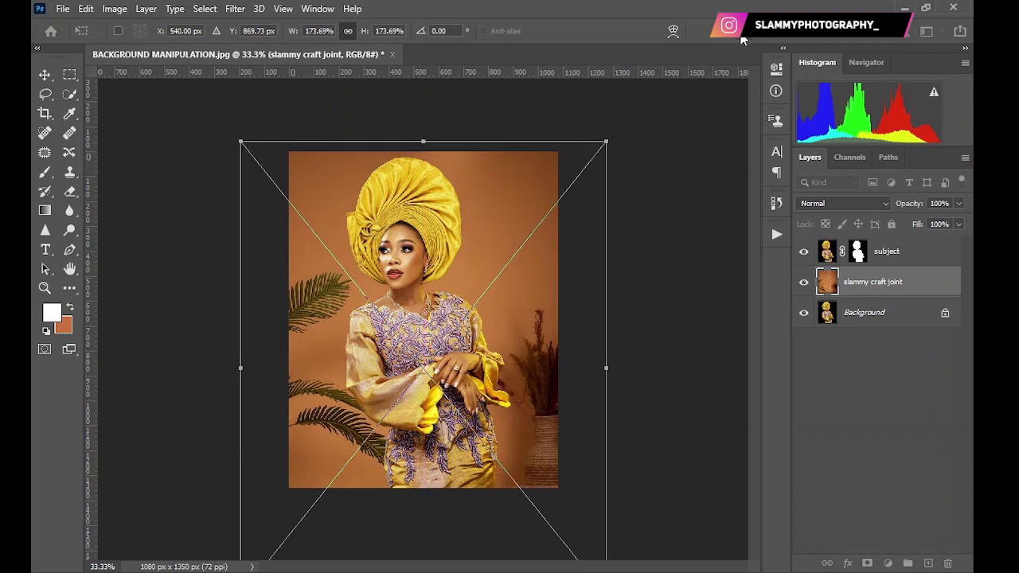
{"action": "key", "text": "Return"}
{"action": "key", "text": "w"}
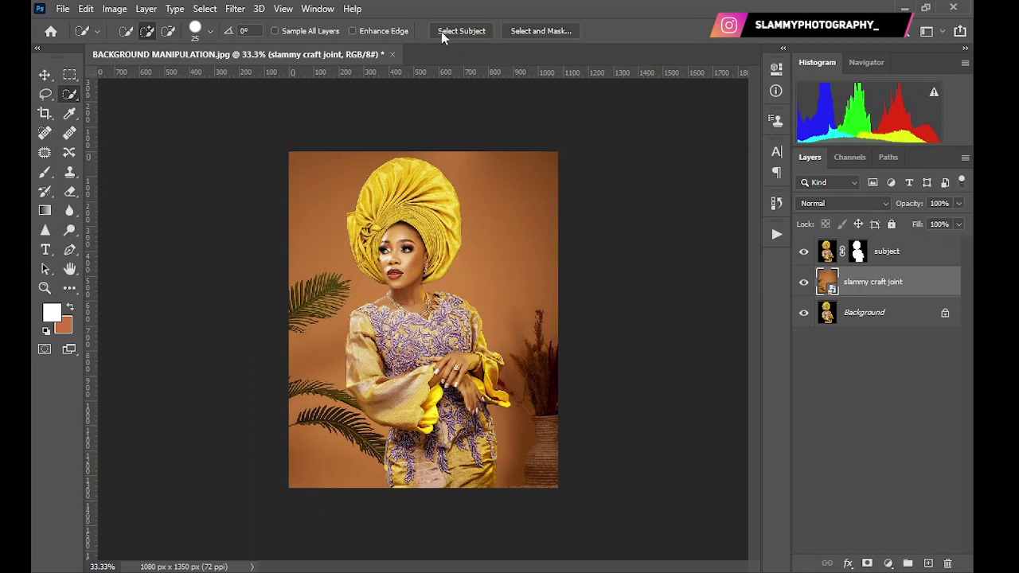
Fit the image on screen and apply a 2-pixel Gaussian Blur to the slammy craft joint backdrop.
{"action": "left_click", "coordinate": [283, 9]}
{"action": "left_click", "coordinate": [313, 148]}
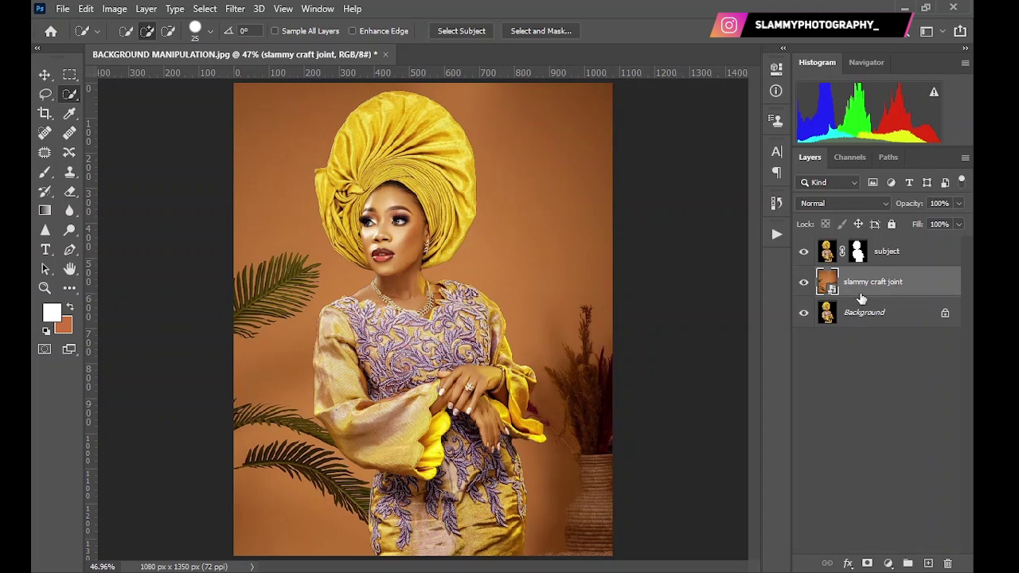
{"action": "left_click", "coordinate": [235, 8]}
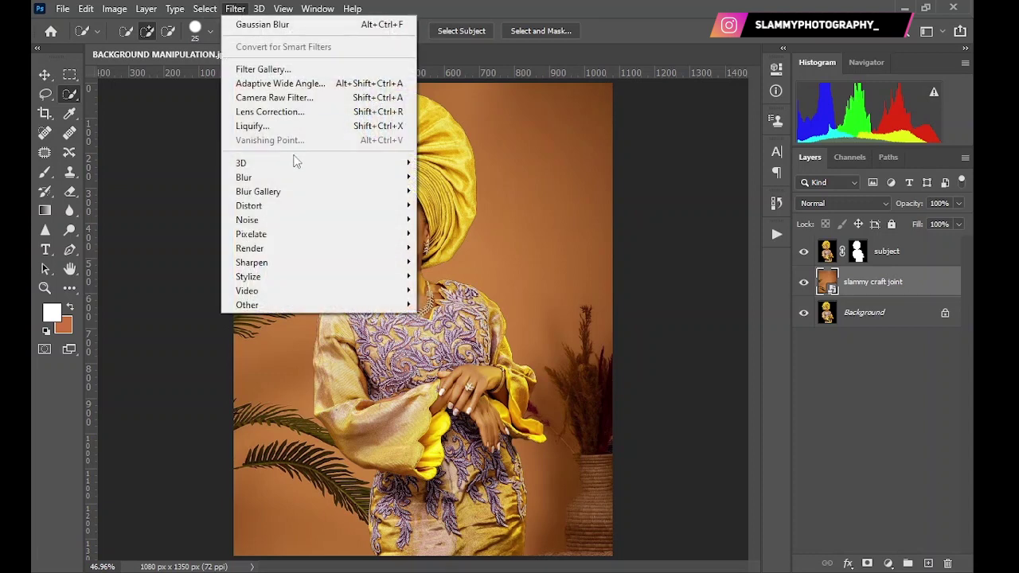
{"action": "mouse_move", "coordinate": [310, 180]}
{"action": "left_click", "coordinate": [454, 231]}
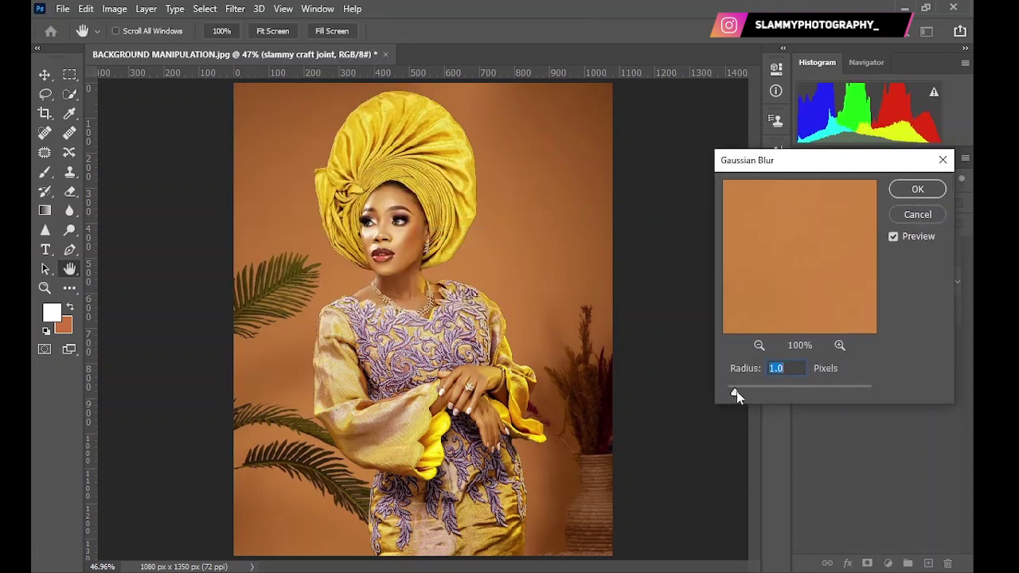
{"action": "left_click_drag", "start_coordinate": [736, 392], "coordinate": [742, 392]}
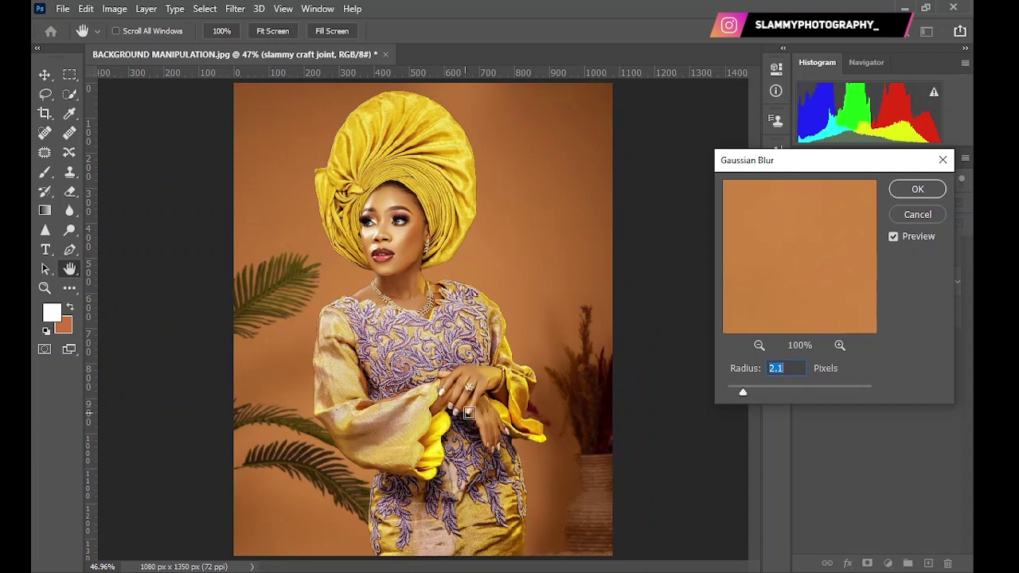
{"action": "type", "text": "2"}
{"action": "left_click", "coordinate": [913, 191]}
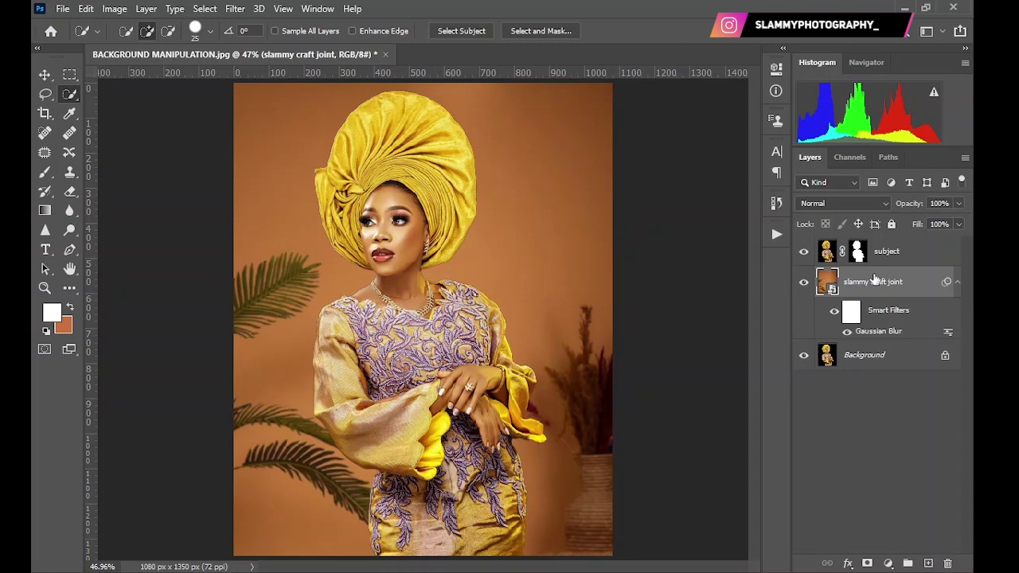
Place grunge-cracked-wall.jpg from File Explorer and scale it to cover the whole canvas.
{"action": "key", "text": "alt+Tab"}
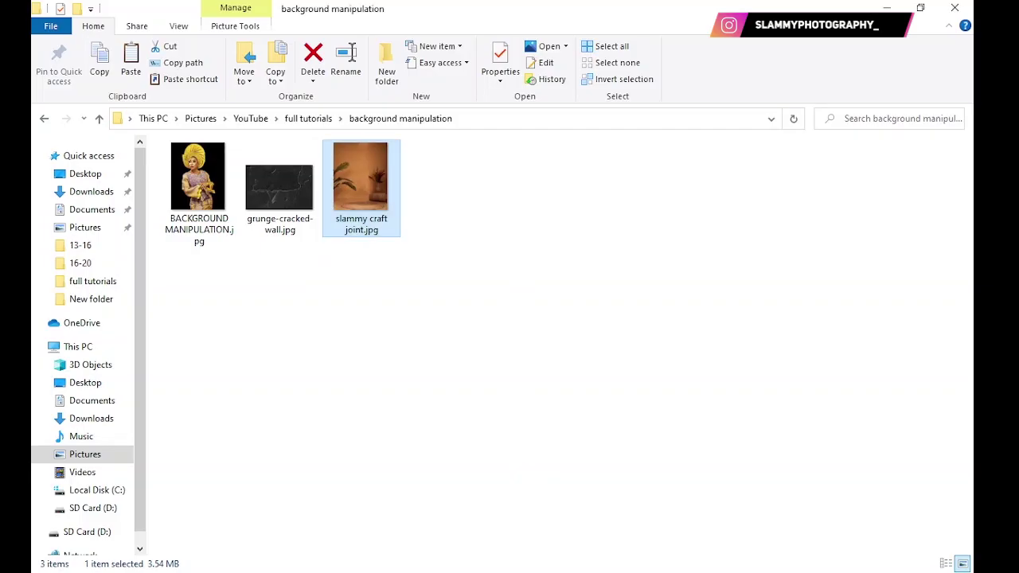
{"action": "left_click", "coordinate": [270, 205]}
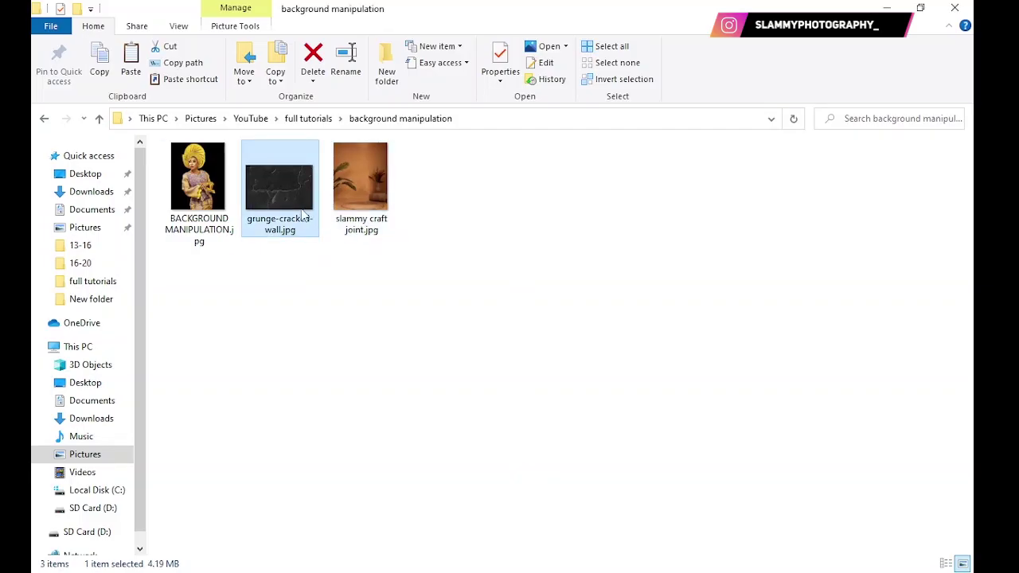
{"action": "left_click_drag", "start_coordinate": [298, 216], "coordinate": [325, 330]}
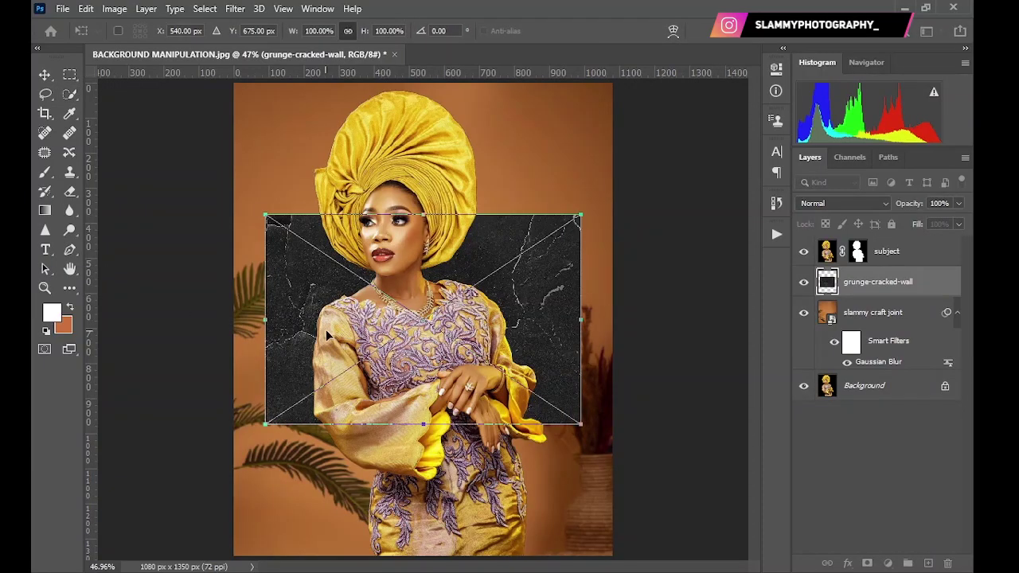
{"action": "left_click_drag", "start_coordinate": [434, 216], "coordinate": [429, 59]}
{"action": "left_click_drag", "start_coordinate": [418, 423], "coordinate": [422, 550]}
{"action": "left_click_drag", "start_coordinate": [412, 383], "coordinate": [422, 411]}
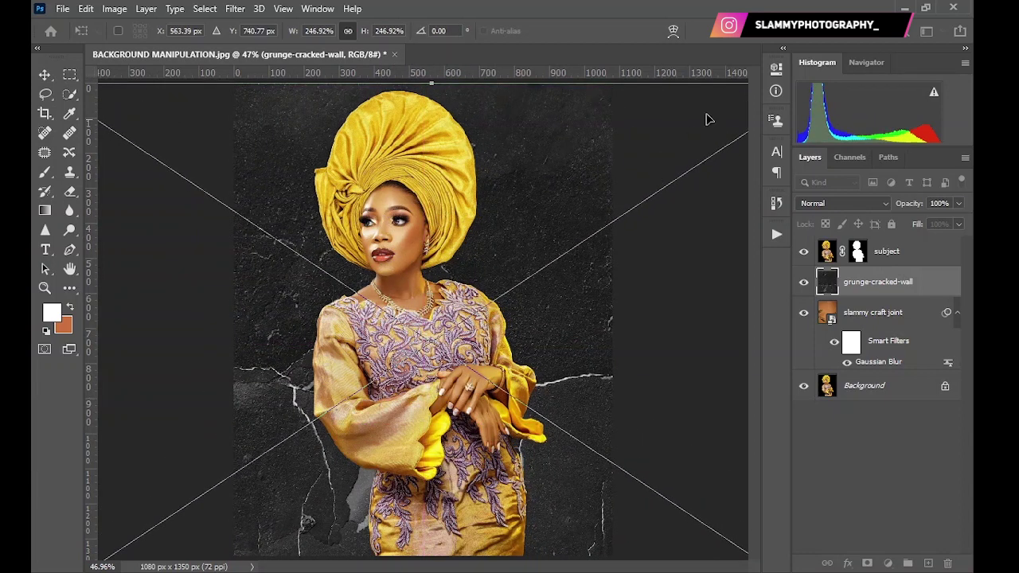
{"action": "left_click", "coordinate": [740, 39]}
{"action": "key", "text": "w"}
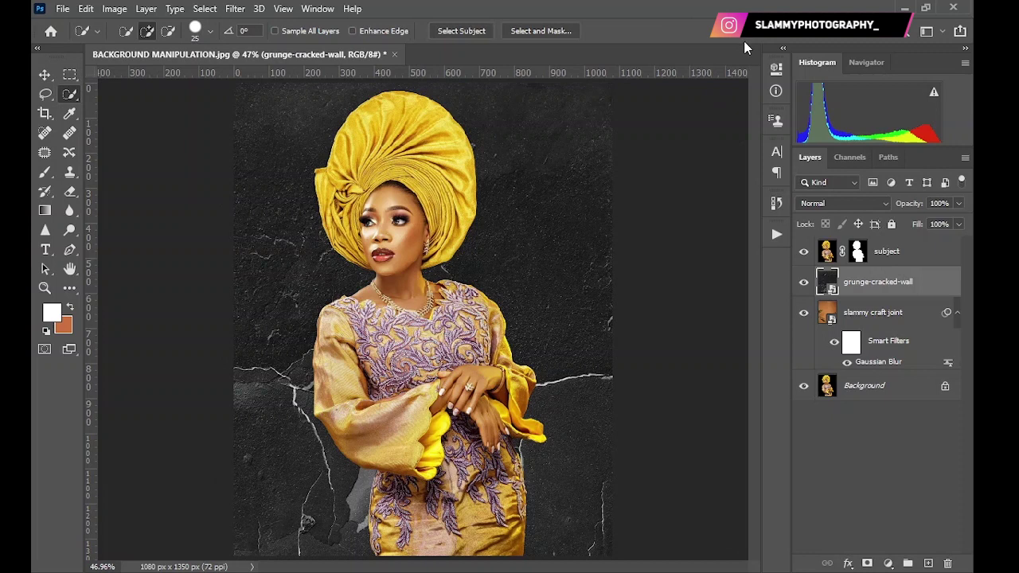
Blend the cracked-wall texture as Soft Light at 29% opacity.
{"action": "left_click", "coordinate": [808, 205]}
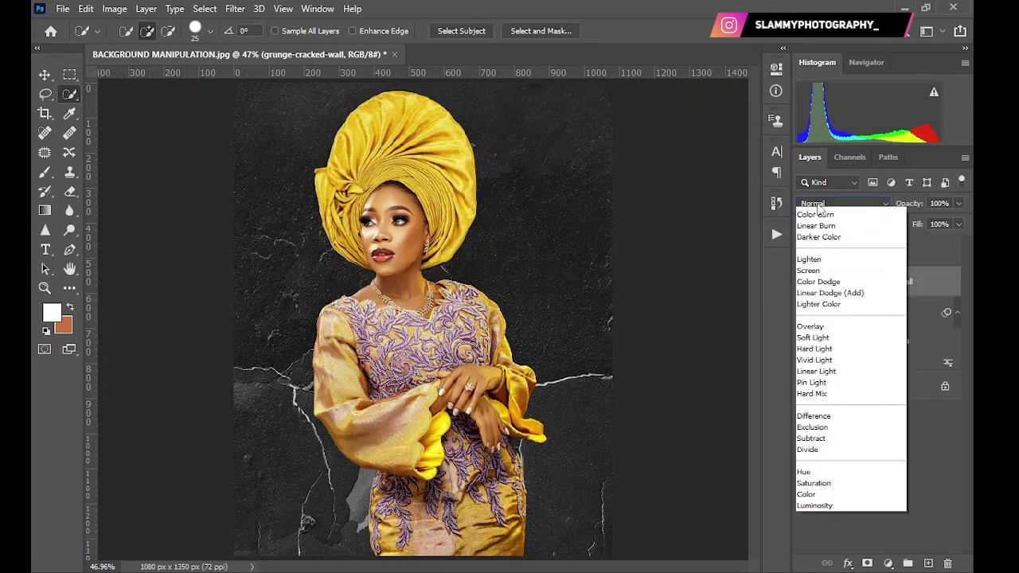
{"action": "left_click", "coordinate": [813, 391]}
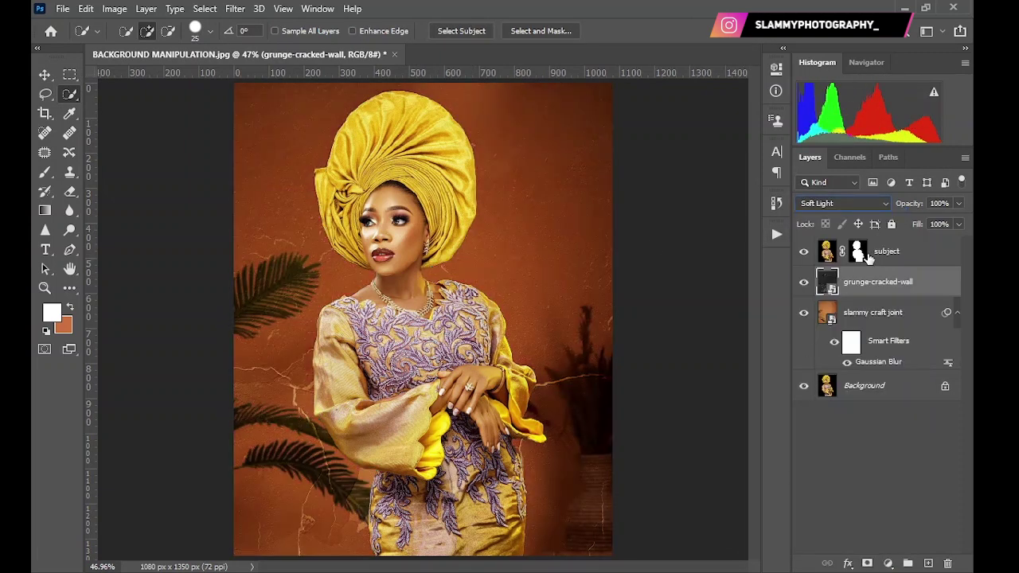
{"action": "left_click_drag", "start_coordinate": [914, 208], "coordinate": [862, 228]}
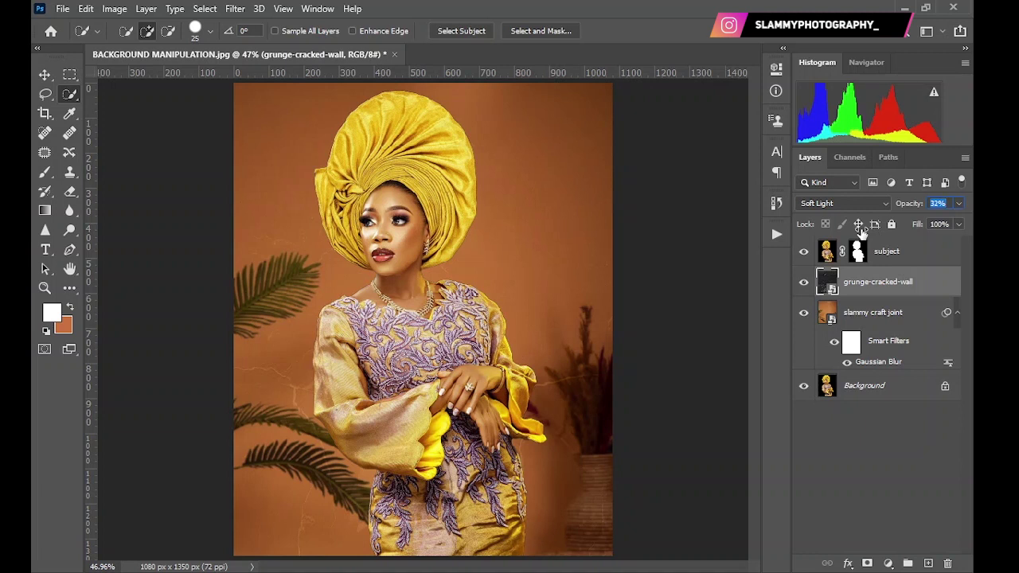
{"action": "left_click_drag", "start_coordinate": [858, 229], "coordinate": [858, 225]}
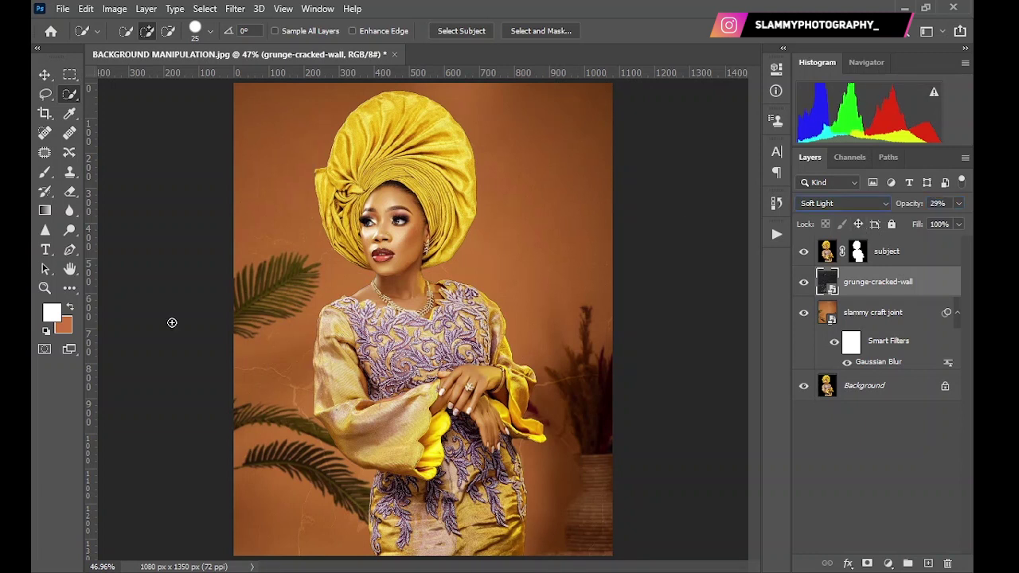
{"action": "left_click", "coordinate": [45, 288]}
Mask the cracked-wall texture and brush it out in black over the palm leaf below the sleeve.
{"action": "left_click_drag", "start_coordinate": [181, 148], "coordinate": [372, 392]}
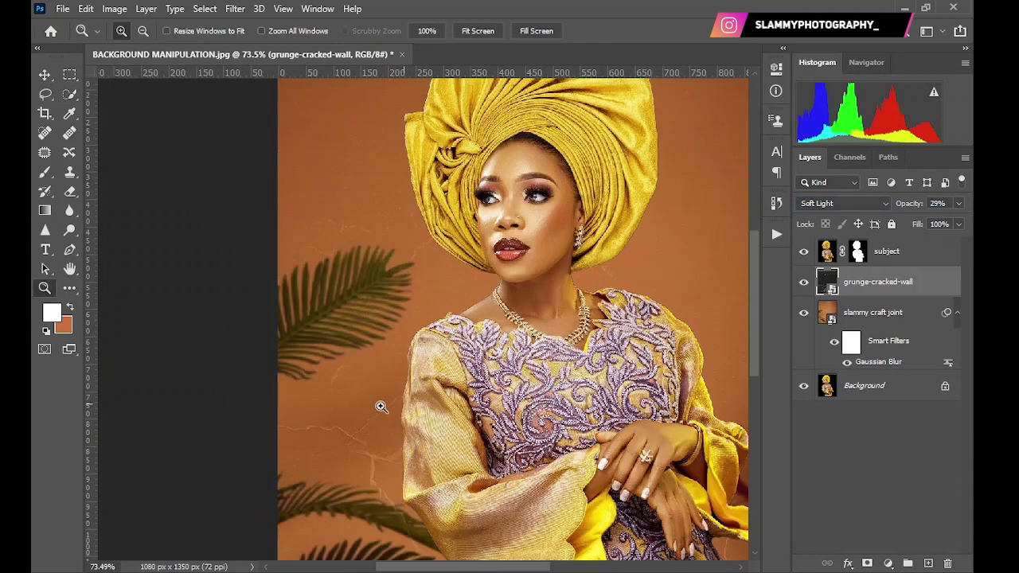
{"action": "scroll", "coordinate": [398, 438], "scroll_direction": "down", "scroll_amount": 5}
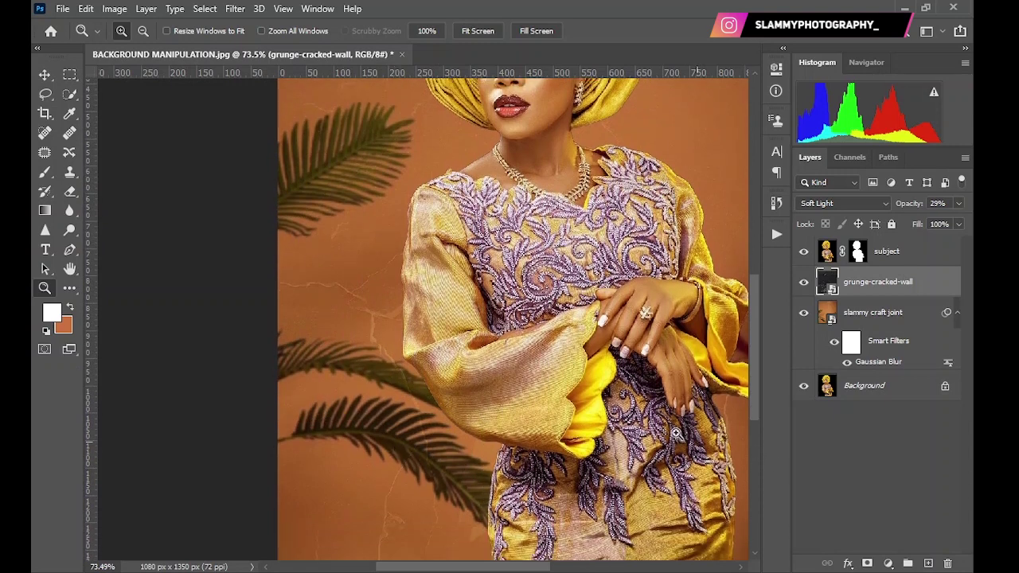
{"action": "left_click", "coordinate": [867, 562]}
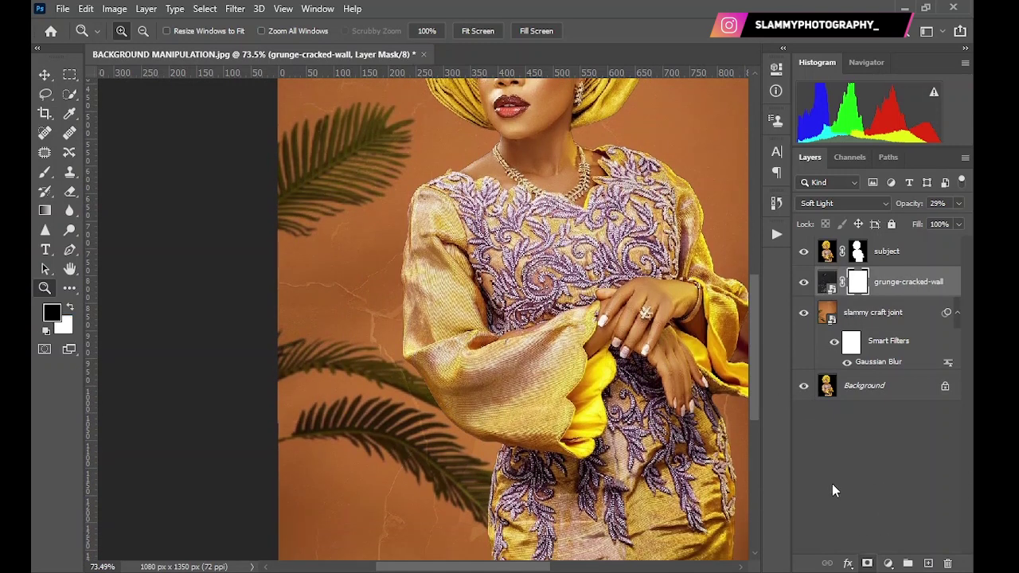
{"action": "left_click", "coordinate": [46, 175]}
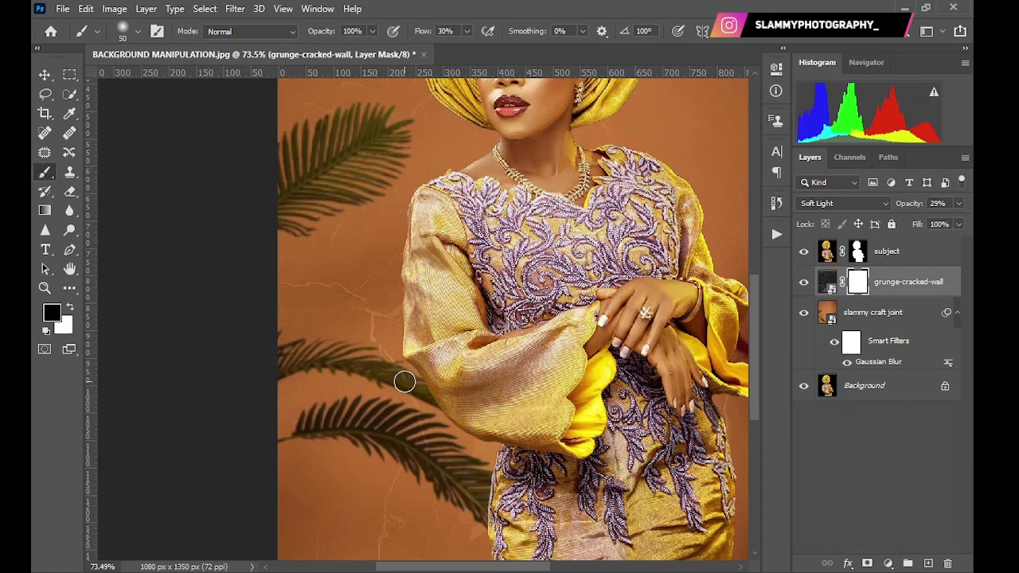
{"action": "key", "text": "bracketleft"}
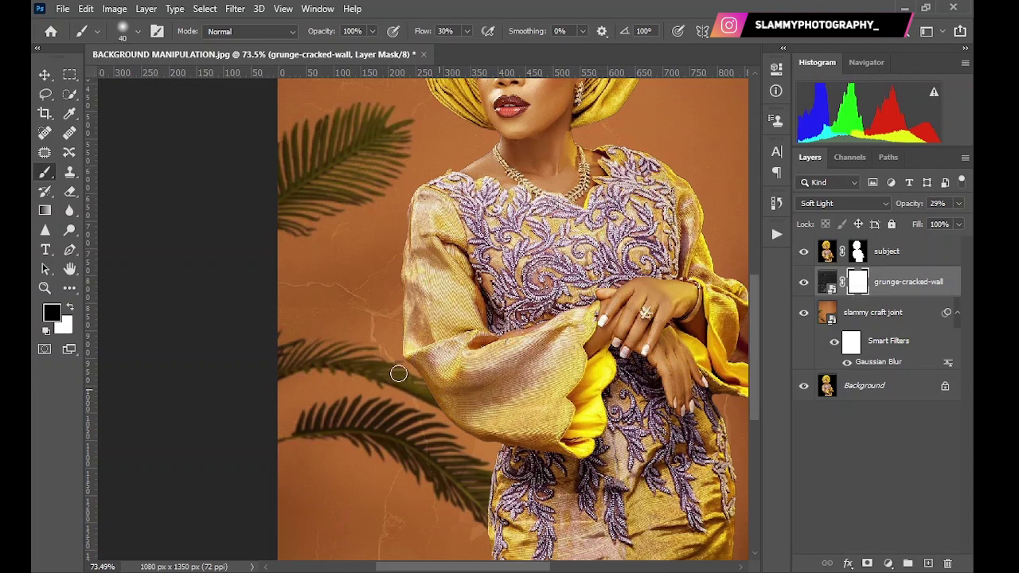
{"action": "mouse_move", "coordinate": [399, 373]}
{"action": "left_mouse_down"}
{"action": "mouse_move", "coordinate": [432, 471]}
{"action": "mouse_move", "coordinate": [411, 423]}
{"action": "mouse_move", "coordinate": [426, 429]}
{"action": "mouse_move", "coordinate": [417, 456]}
{"action": "left_mouse_up"}
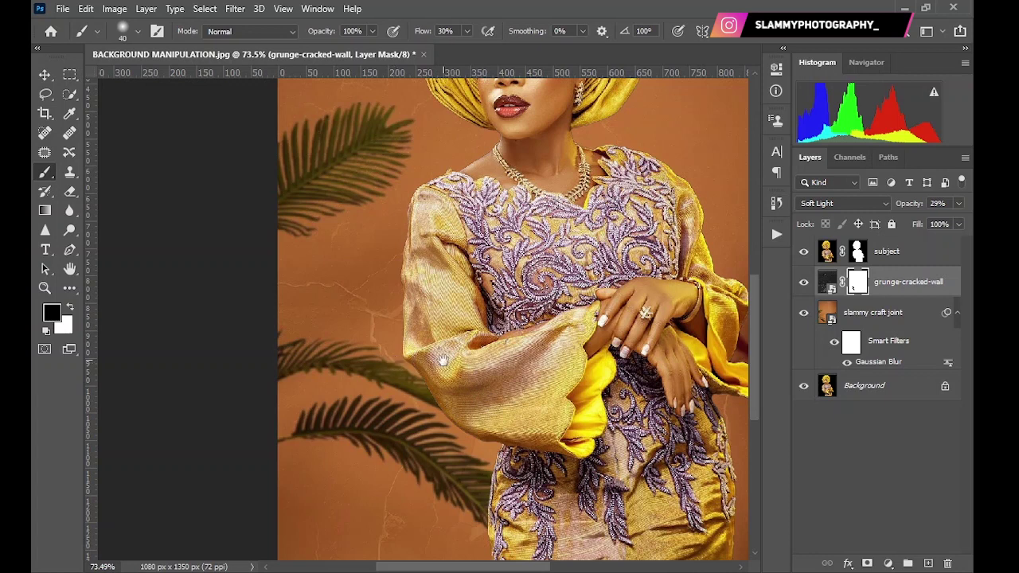
{"action": "left_click_drag", "start_coordinate": [445, 361], "coordinate": [406, 326]}
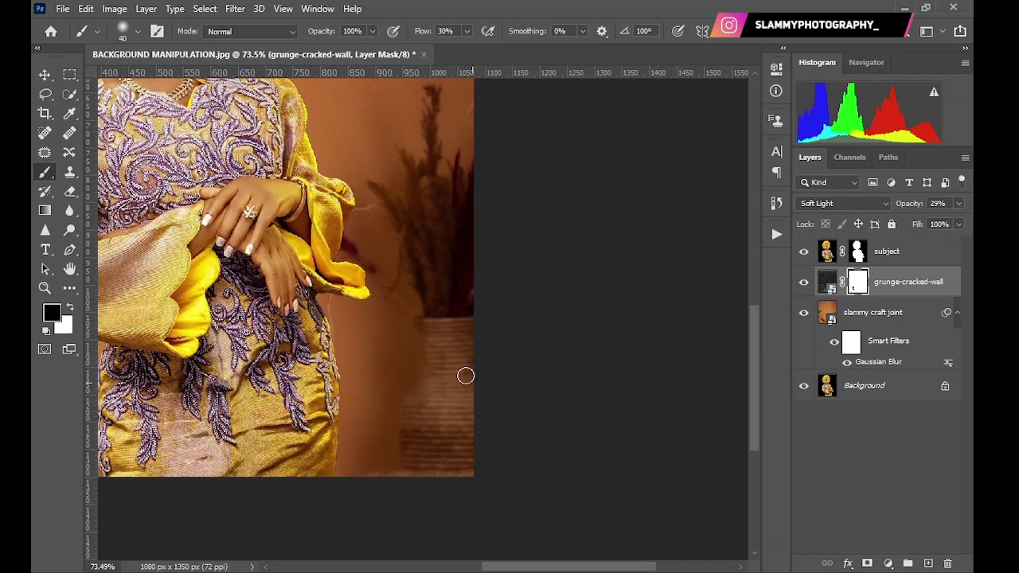
{"action": "left_click", "coordinate": [283, 9]}
{"action": "left_click", "coordinate": [327, 143]}
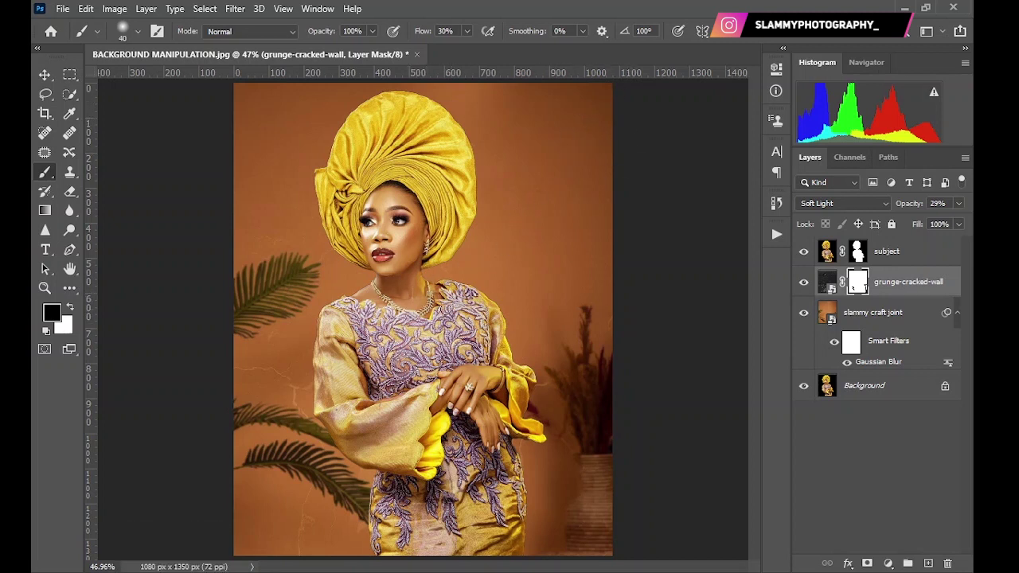
On a new Layer 1, draw a yellow radial gradient glow from the top right toward lower left.
{"action": "left_click", "coordinate": [44, 212]}
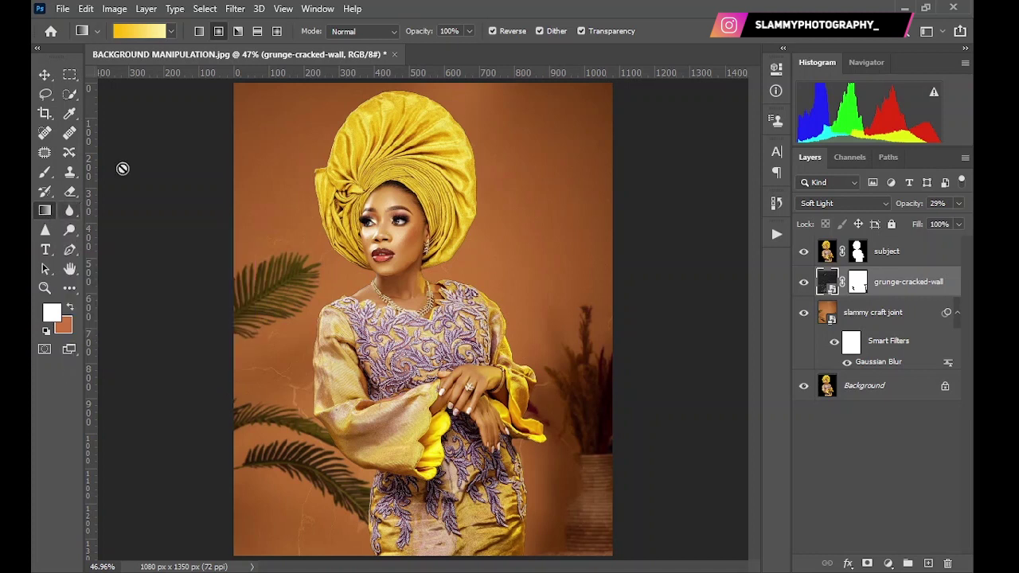
{"action": "left_click", "coordinate": [219, 33]}
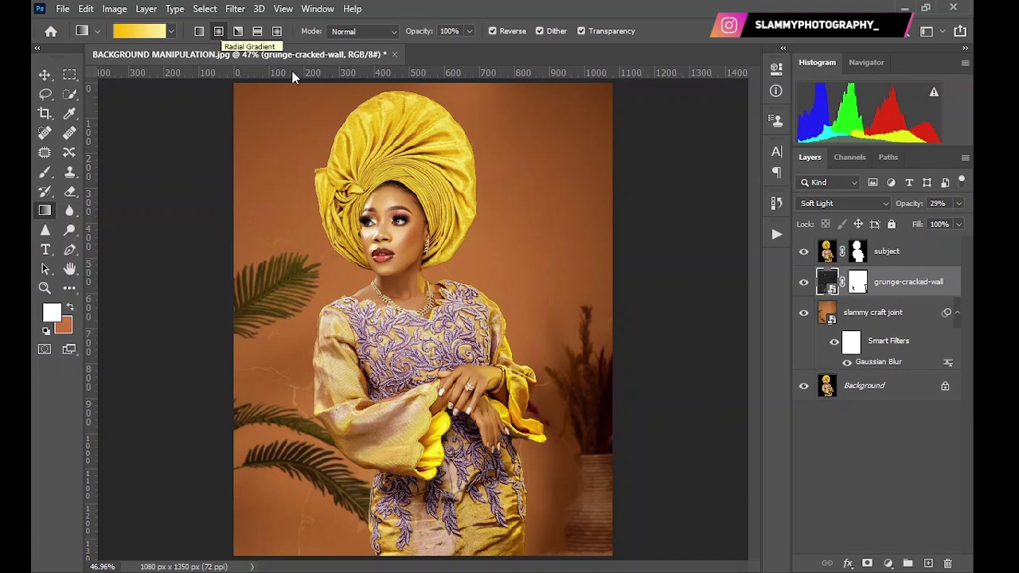
{"action": "left_click", "coordinate": [928, 563]}
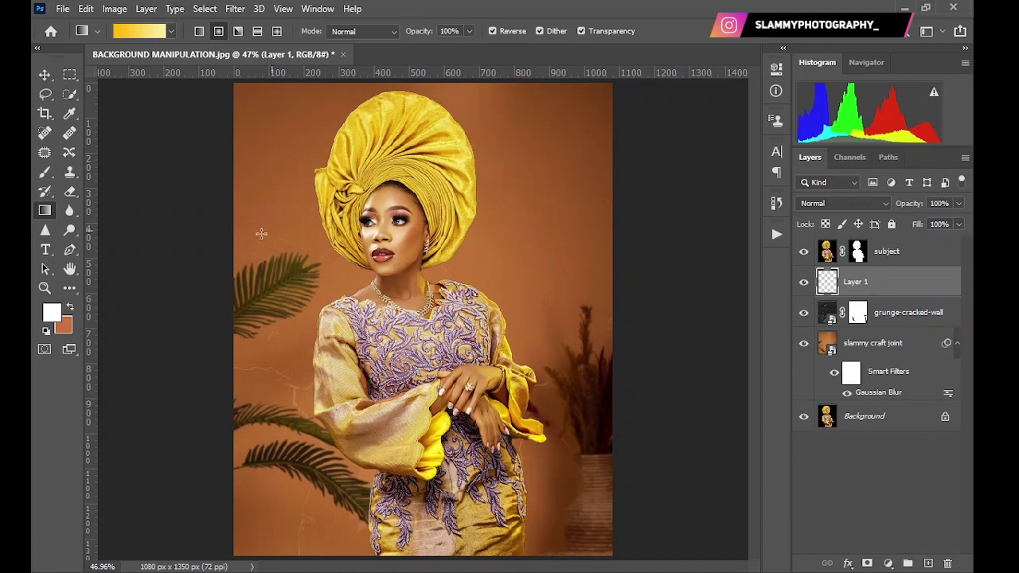
{"action": "left_click", "coordinate": [144, 35]}
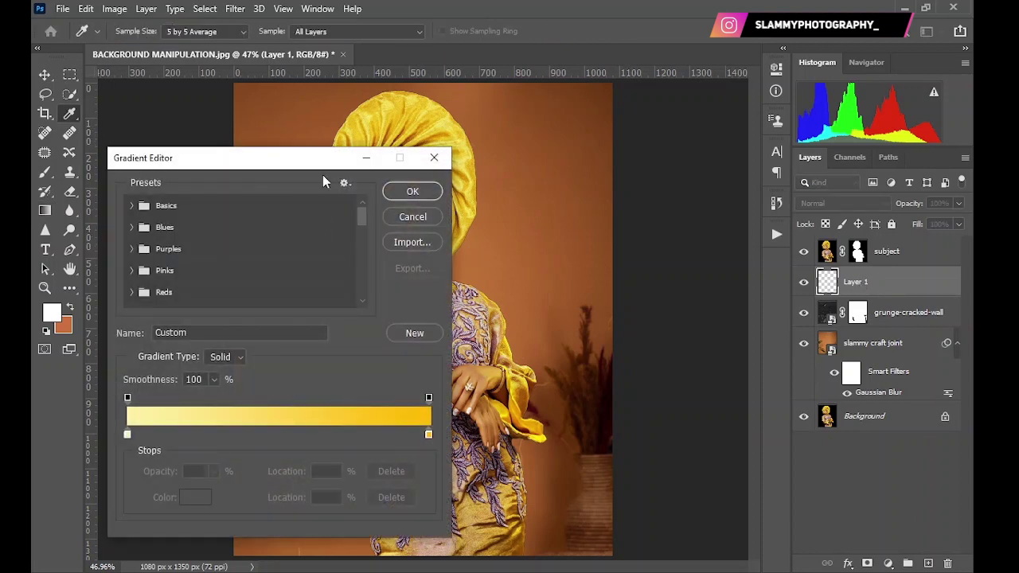
{"action": "left_click_drag", "start_coordinate": [247, 162], "coordinate": [189, 155]}
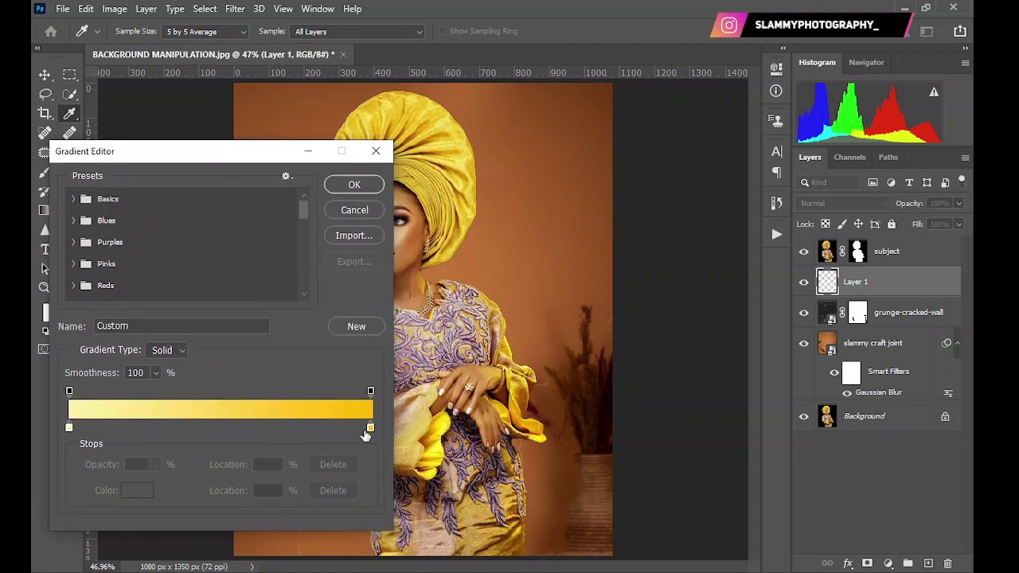
{"action": "left_click", "coordinate": [347, 188]}
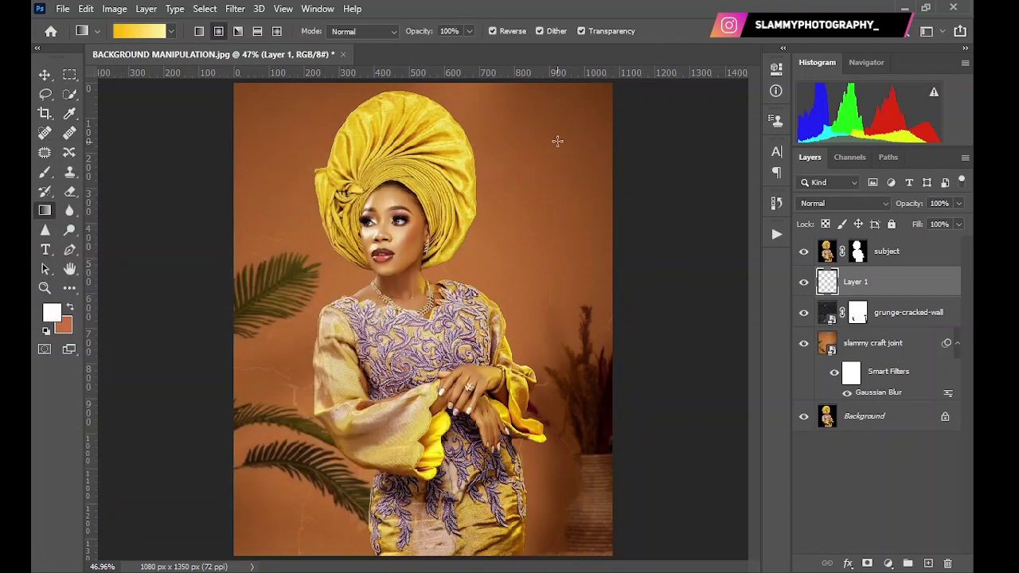
{"action": "left_click_drag", "start_coordinate": [597, 99], "coordinate": [448, 264]}
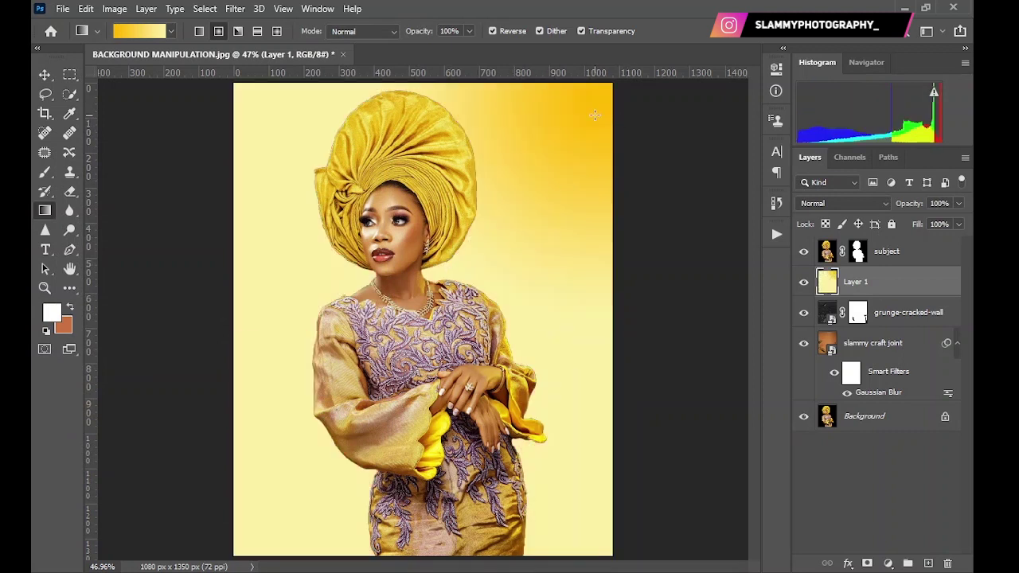
{"action": "left_click_drag", "start_coordinate": [595, 115], "coordinate": [466, 273]}
{"action": "left_click_drag", "start_coordinate": [572, 150], "coordinate": [353, 337]}
{"action": "left_click_drag", "start_coordinate": [556, 161], "coordinate": [317, 379]}
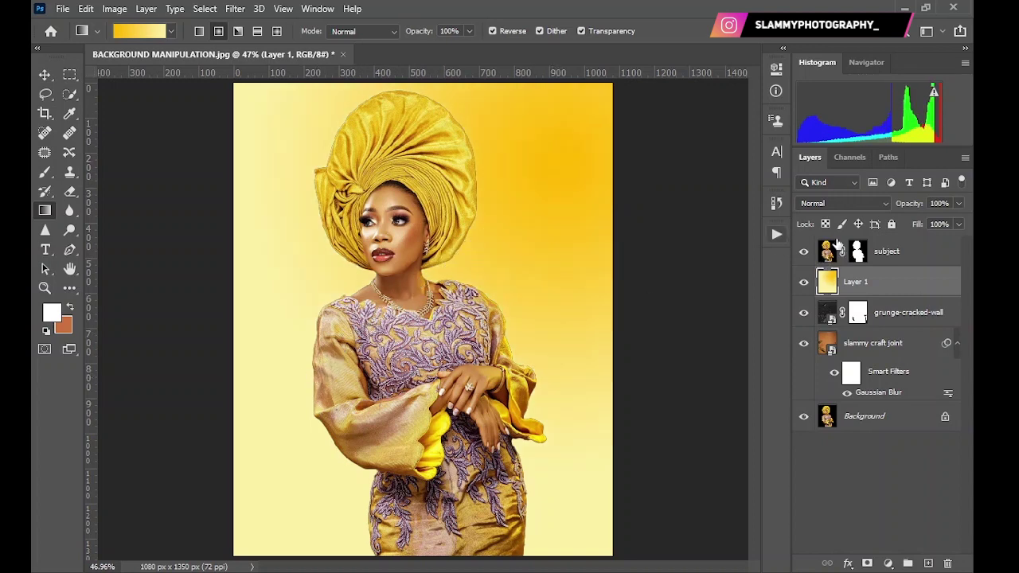
Blend the glow layer as Soft Light at 32% opacity and add a layer mask.
{"action": "left_click", "coordinate": [828, 209]}
{"action": "left_click", "coordinate": [827, 392]}
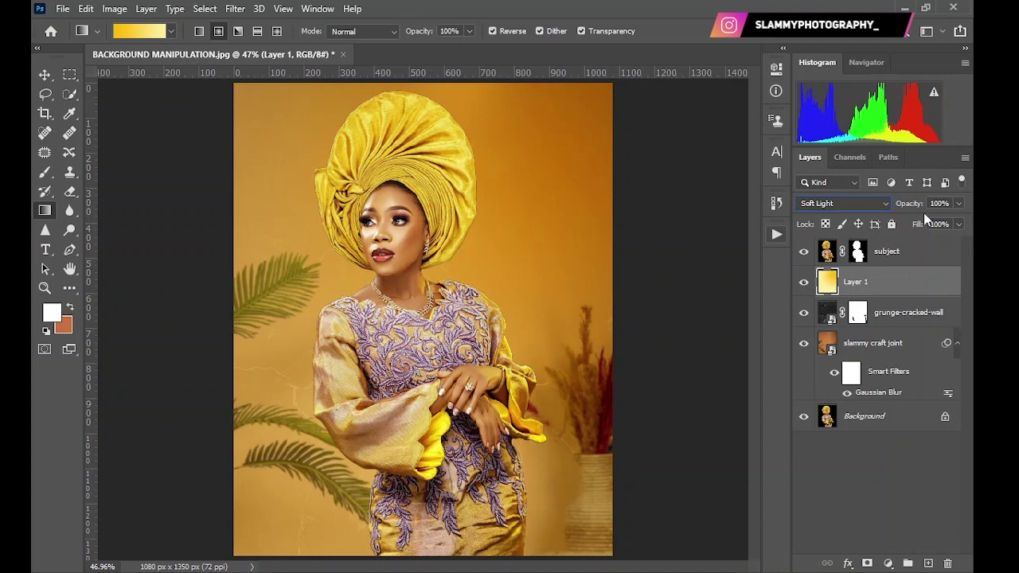
{"action": "left_click_drag", "start_coordinate": [907, 204], "coordinate": [890, 217]}
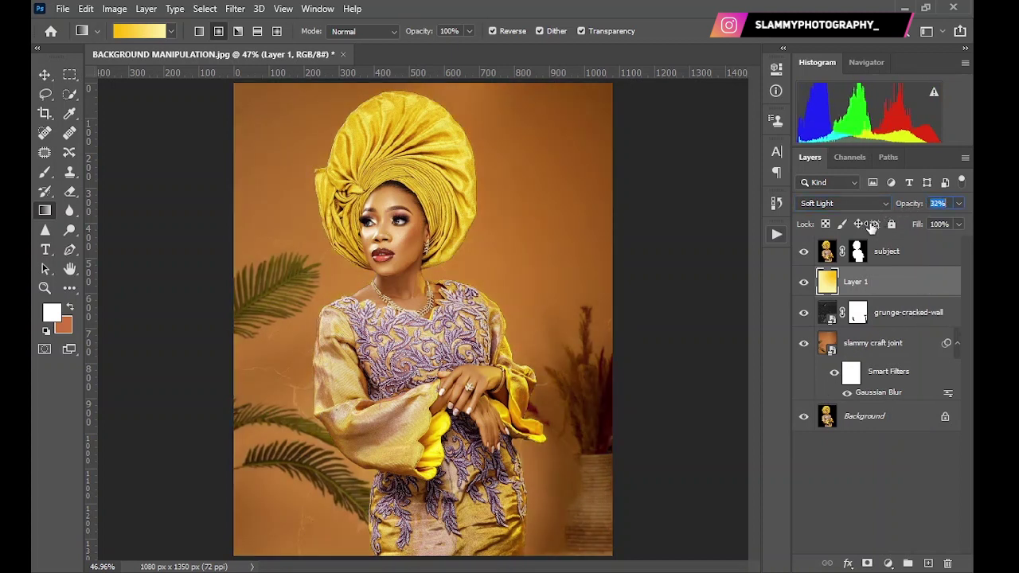
{"action": "left_click", "coordinate": [803, 285]}
{"action": "left_click", "coordinate": [802, 284]}
{"action": "left_click", "coordinate": [867, 563]}
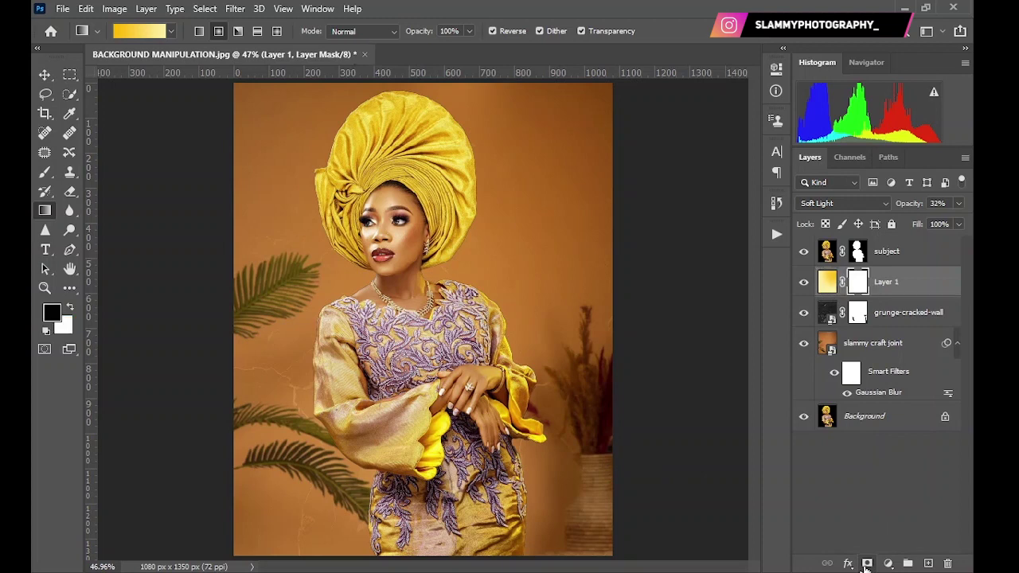
Paint Layer 1's mask black with a 1300 px brush over the lower left, keeping the glow upper right.
{"action": "left_click", "coordinate": [44, 171]}
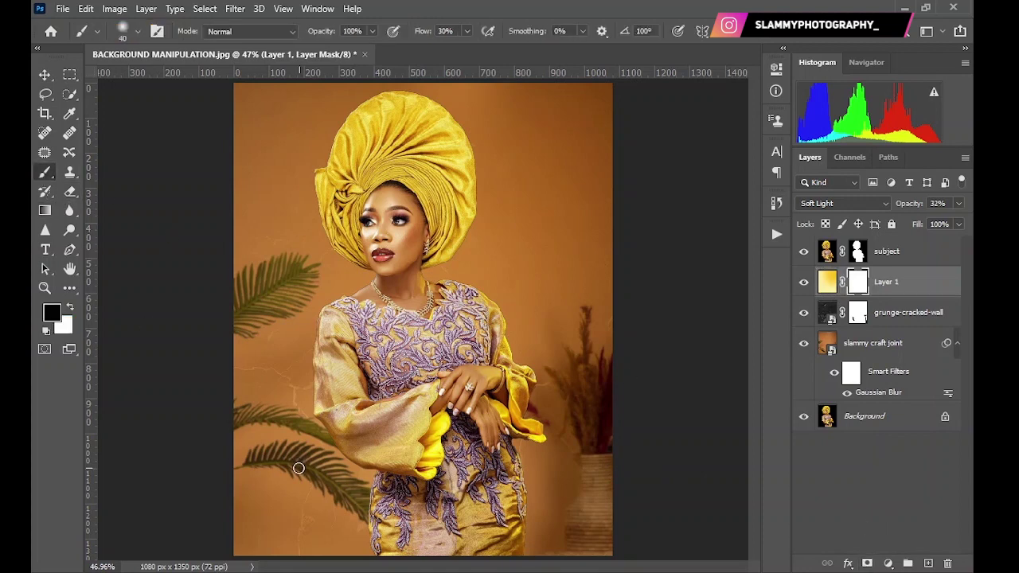
{"action": "key", "text": "bracketright"}
{"action": "key", "text": "bracketright"}
{"action": "key", "text": "bracketright"}
{"action": "key", "text": "bracketright"}
{"action": "key", "text": "bracketright"}
{"action": "key", "text": "bracketright"}
{"action": "key", "text": "bracketright"}
{"action": "key", "text": "bracketright"}
{"action": "key", "text": "bracketright"}
{"action": "key", "text": "bracketright"}
{"action": "key", "text": "bracketright"}
{"action": "key", "text": "bracketright"}
{"action": "key", "text": "bracketright"}
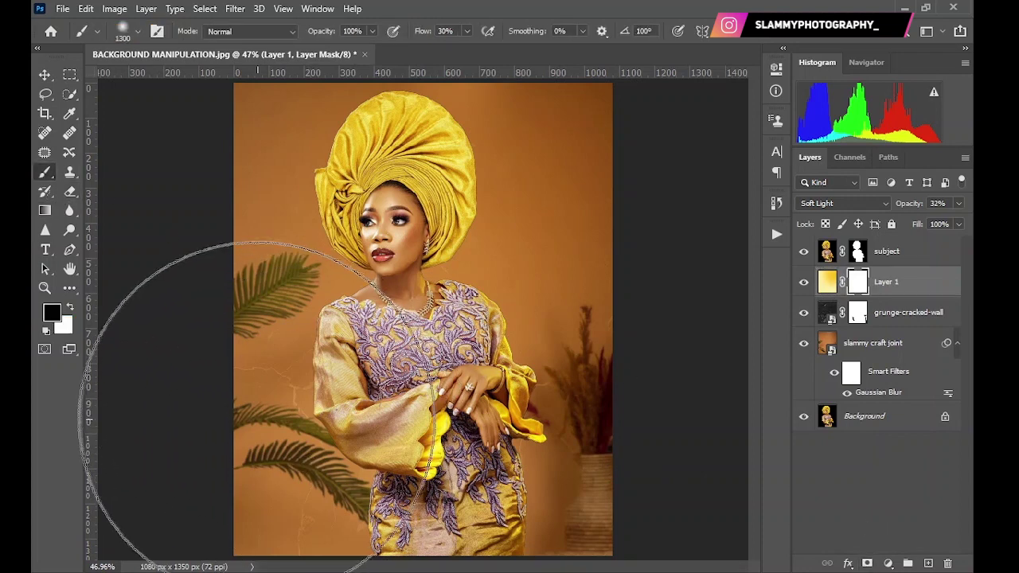
{"action": "mouse_move", "coordinate": [193, 270]}
{"action": "left_mouse_down"}
{"action": "mouse_move", "coordinate": [332, 505]}
{"action": "mouse_move", "coordinate": [420, 531]}
{"action": "mouse_move", "coordinate": [359, 501]}
{"action": "mouse_move", "coordinate": [139, 249]}
{"action": "mouse_move", "coordinate": [80, 136]}
{"action": "left_mouse_up"}
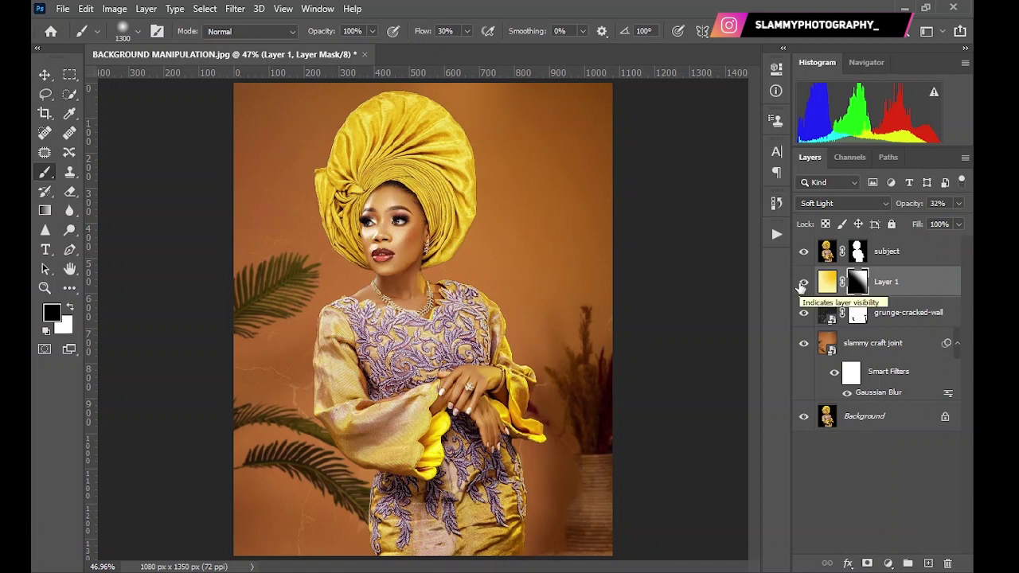
{"action": "left_click", "coordinate": [803, 283]}
{"action": "left_click", "coordinate": [802, 284]}
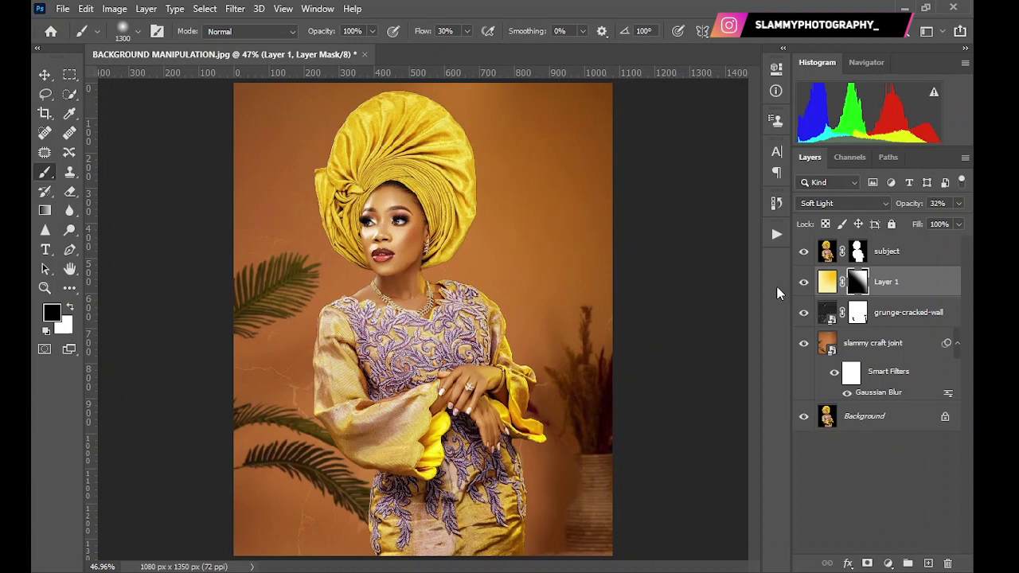
Create a new Overlay layer filled with 50% gray above the glow.
{"action": "left_click", "coordinate": [151, 11]}
{"action": "mouse_move", "coordinate": [186, 28]}
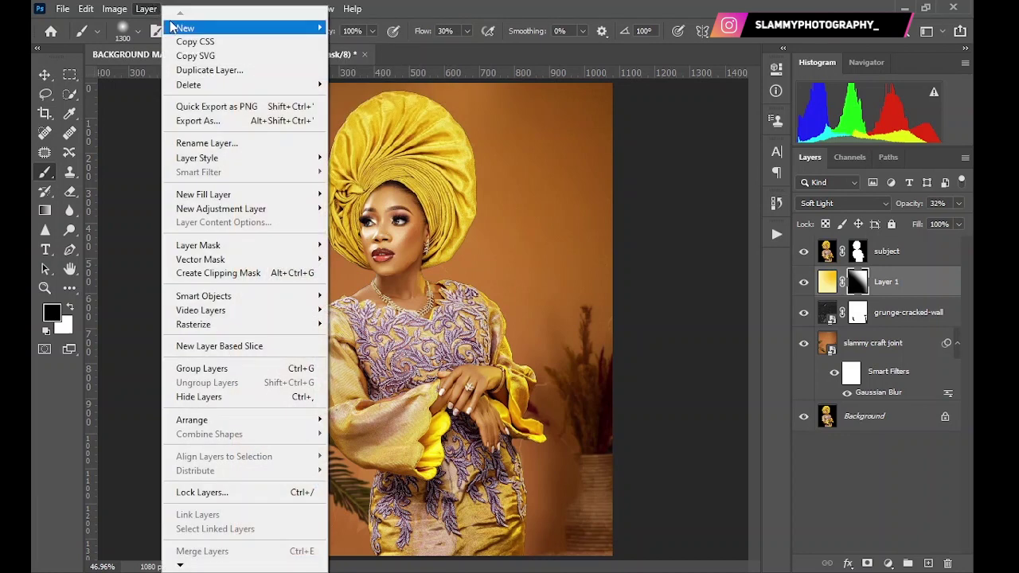
{"action": "mouse_move", "coordinate": [223, 29]}
{"action": "left_click", "coordinate": [354, 28]}
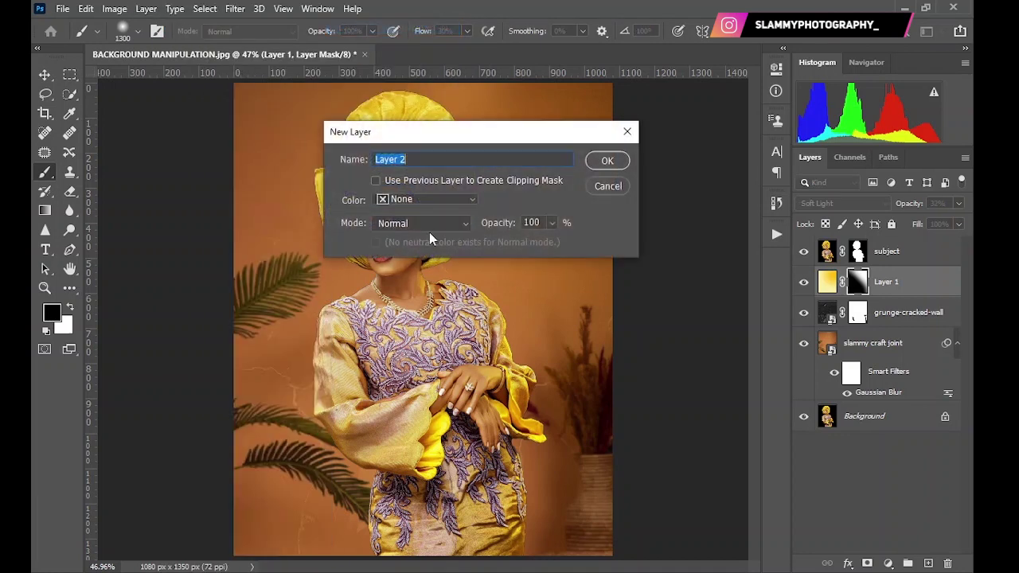
{"action": "left_click", "coordinate": [426, 226]}
{"action": "left_click", "coordinate": [421, 356]}
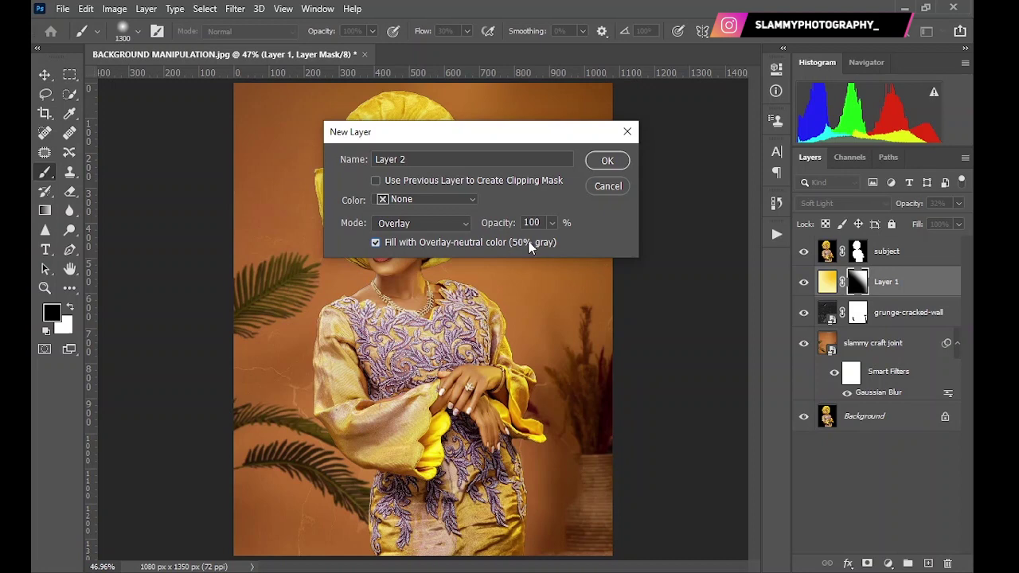
{"action": "left_click", "coordinate": [608, 160]}
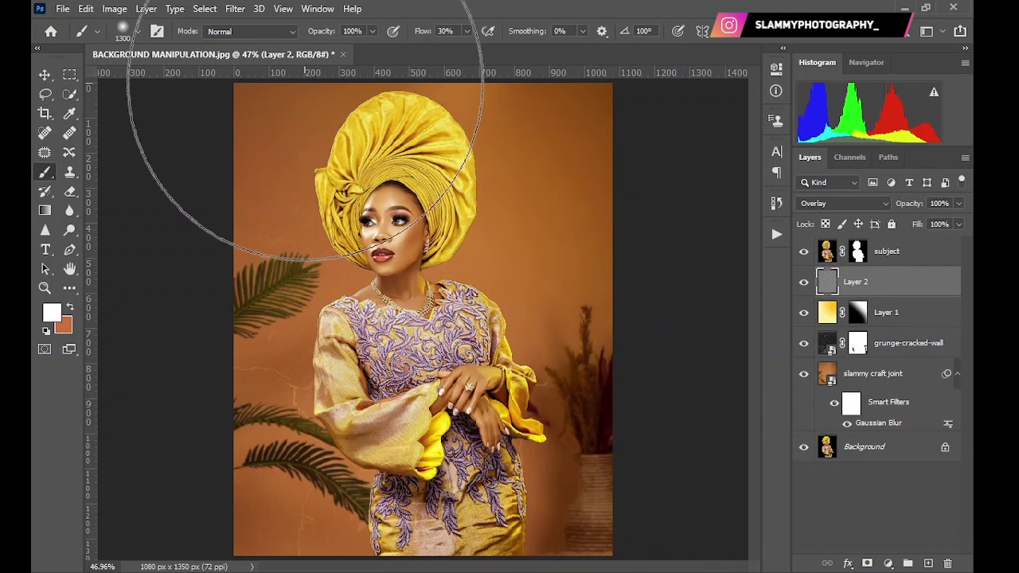
Add 7% uniform monochromatic noise to the gray Overlay layer as grain.
{"action": "left_click", "coordinate": [236, 8]}
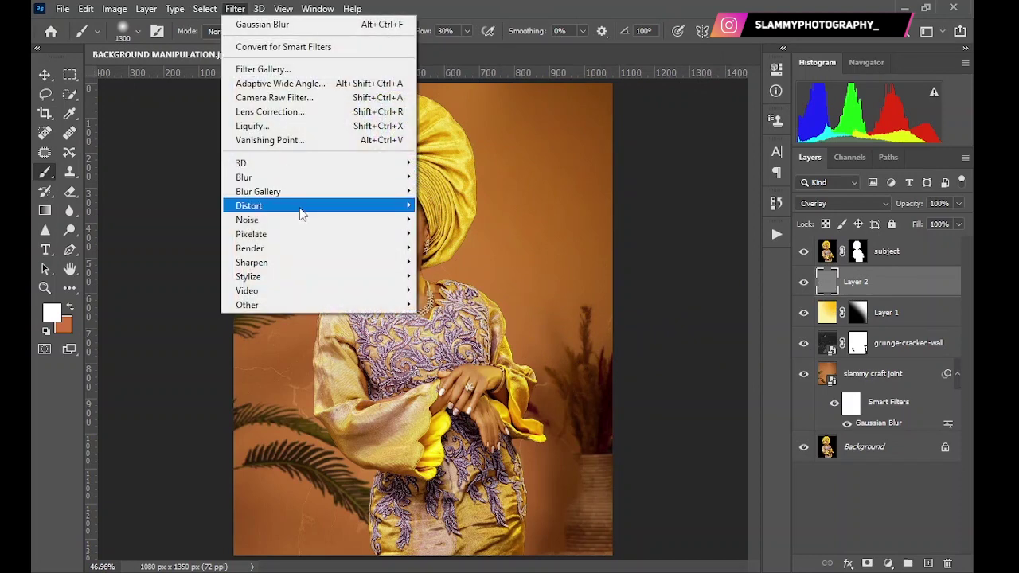
{"action": "mouse_move", "coordinate": [310, 220]}
{"action": "left_click", "coordinate": [481, 220]}
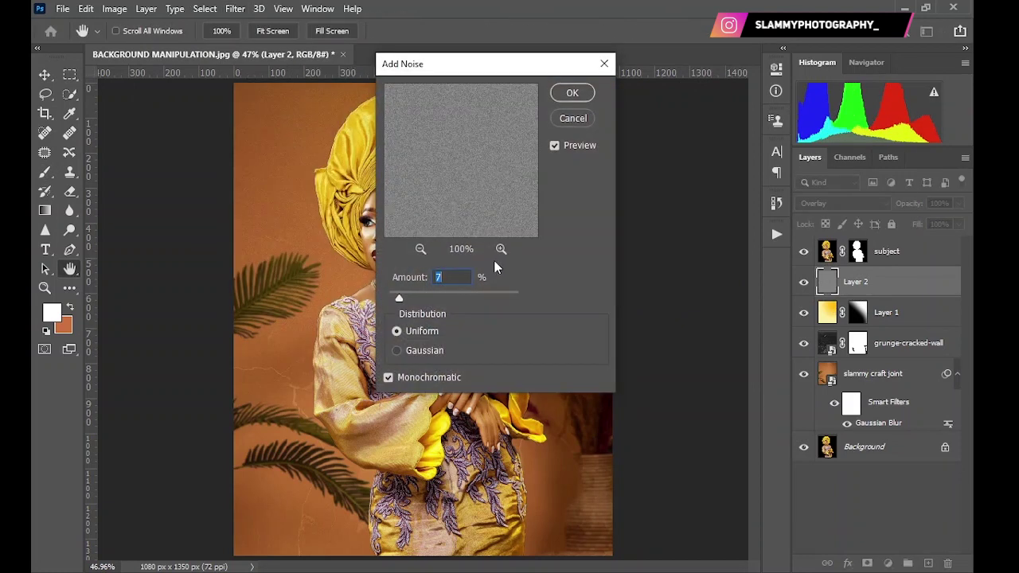
{"action": "left_click", "coordinate": [572, 93]}
{"action": "key", "text": "b"}
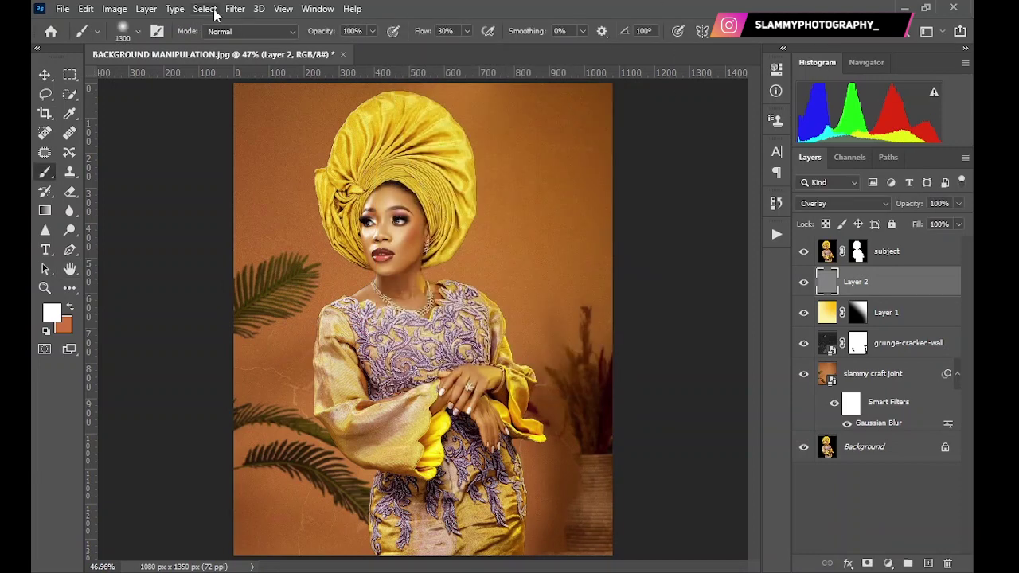
{"action": "left_click", "coordinate": [45, 288]}
{"action": "left_click_drag", "start_coordinate": [193, 163], "coordinate": [407, 274]}
{"action": "scroll", "coordinate": [454, 388], "scroll_direction": "down", "scroll_amount": 10}
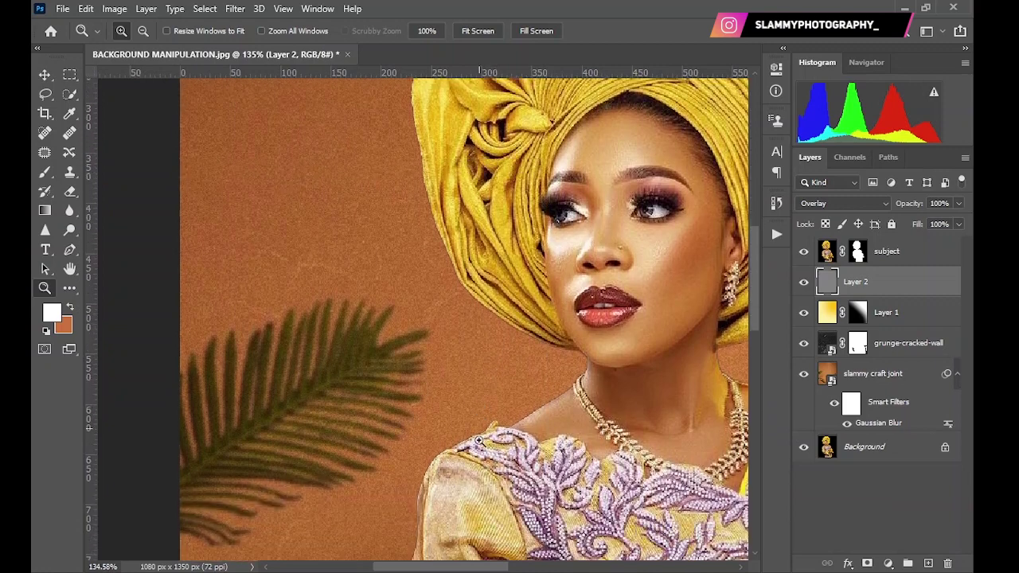
{"action": "scroll", "coordinate": [474, 423], "scroll_direction": "down", "scroll_amount": 1}
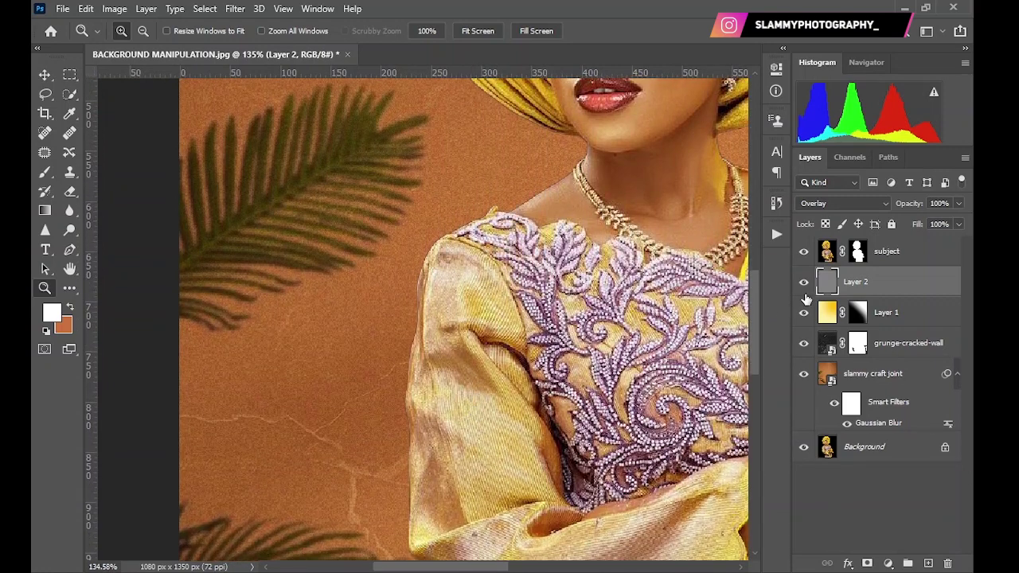
{"action": "left_click", "coordinate": [803, 282]}
{"action": "left_click", "coordinate": [803, 281]}
{"action": "left_click", "coordinate": [235, 9]}
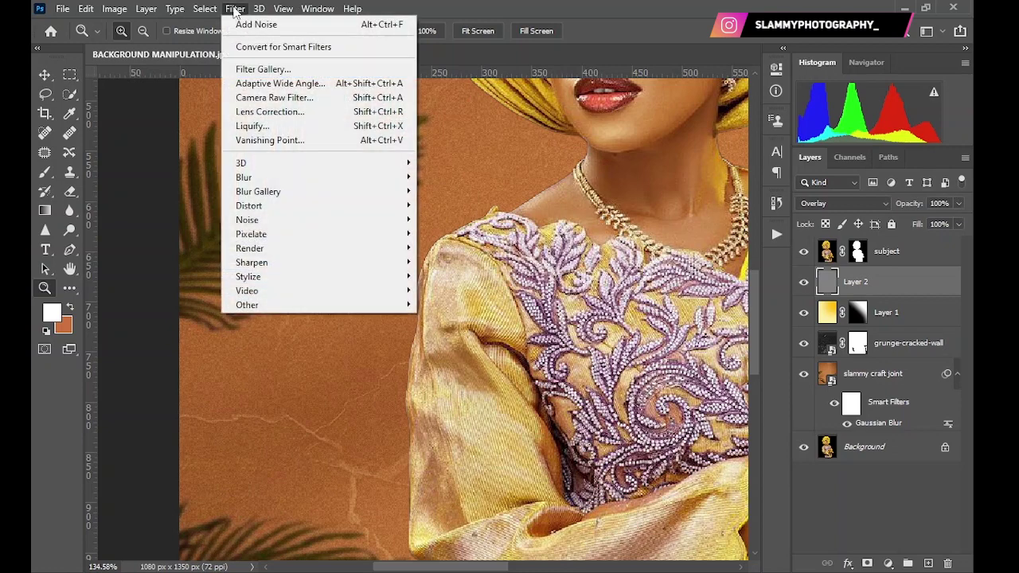
{"action": "mouse_move", "coordinate": [333, 179]}
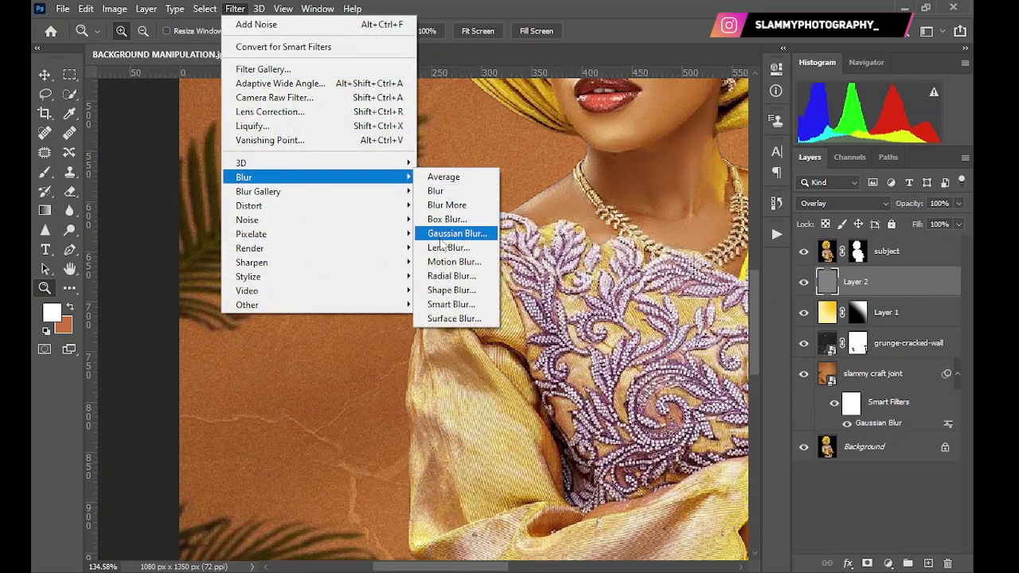
{"action": "left_click", "coordinate": [446, 233]}
{"action": "left_click_drag", "start_coordinate": [741, 395], "coordinate": [731, 396]}
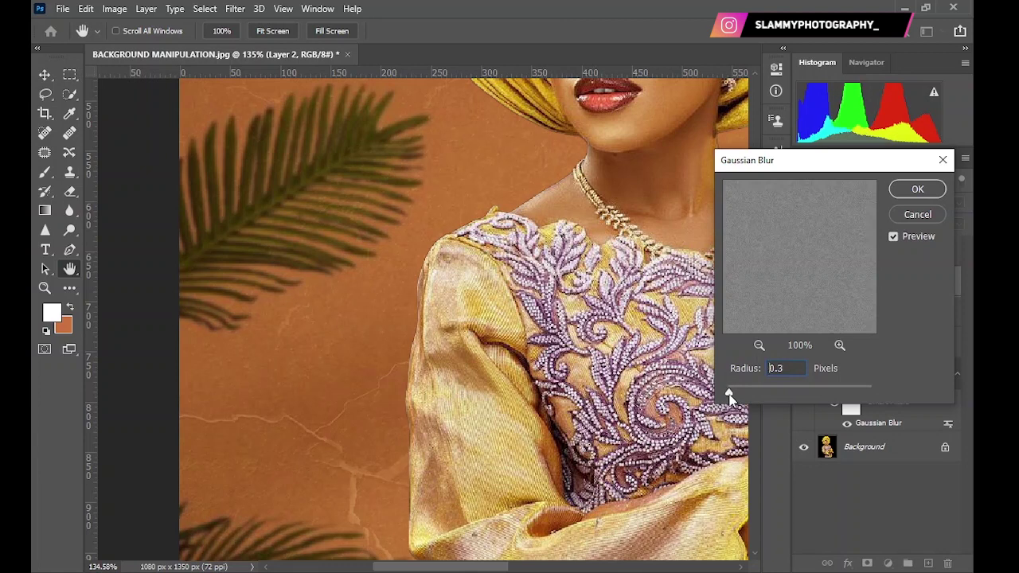
{"action": "left_click_drag", "start_coordinate": [726, 394], "coordinate": [727, 394]}
{"action": "left_click", "coordinate": [281, 10]}
{"action": "left_click", "coordinate": [338, 148]}
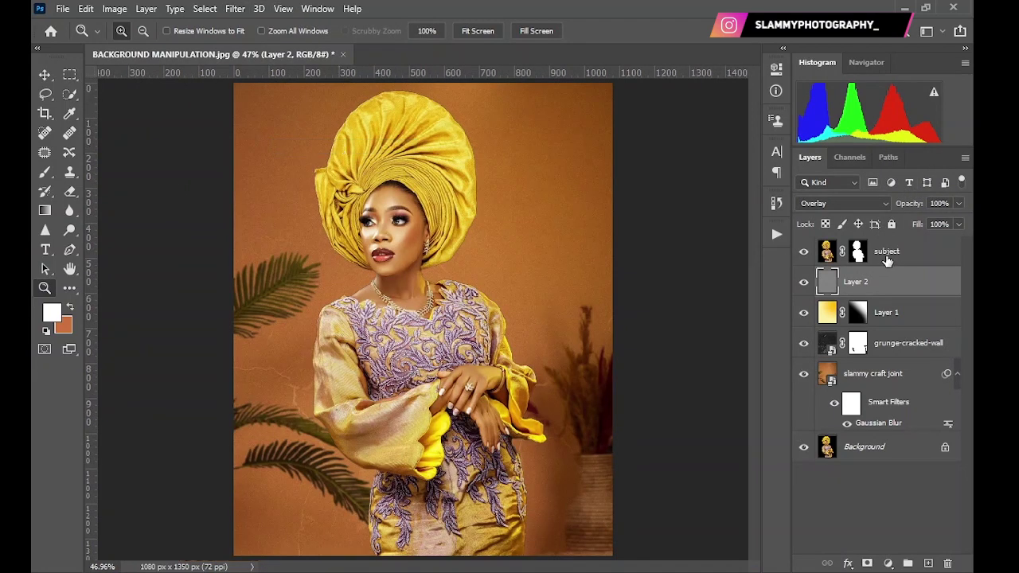
With the subject layer selected, briefly solo the Background, then stamp all visible layers into Layer 3.
{"action": "left_click", "coordinate": [886, 255]}
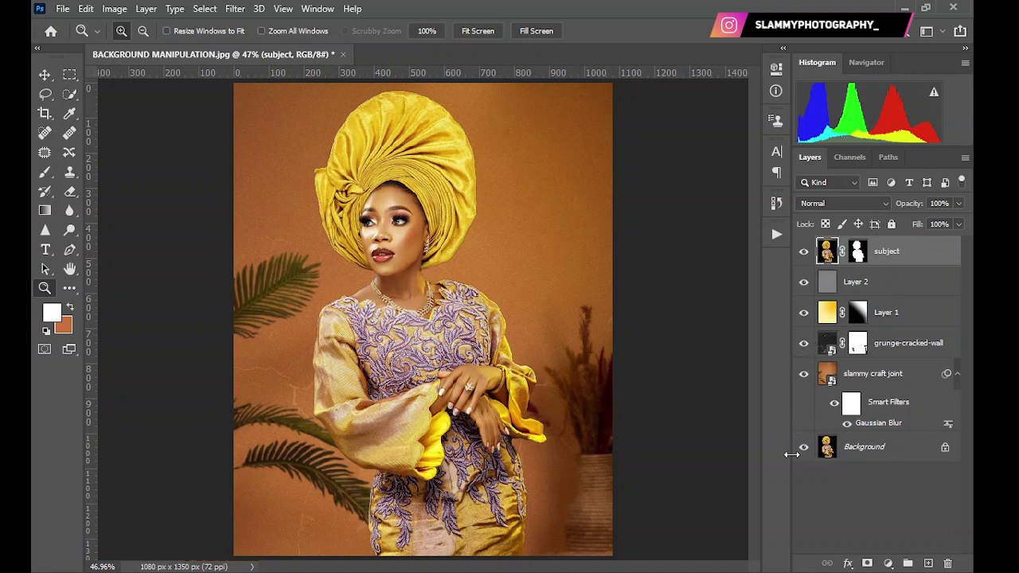
{"action": "left_click", "coordinate": [802, 449], "text": "alt"}
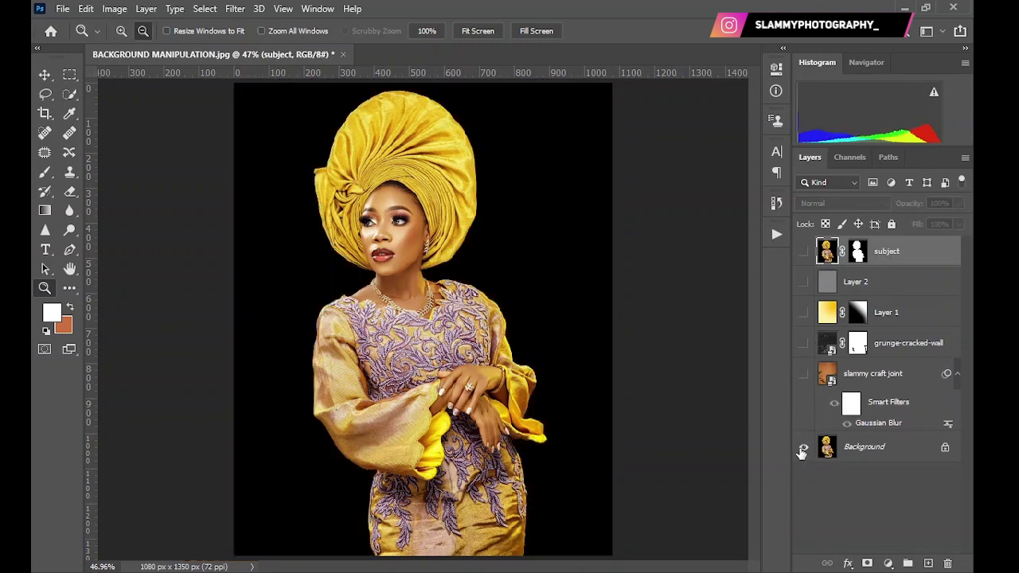
{"action": "left_click", "coordinate": [802, 449], "text": "alt"}
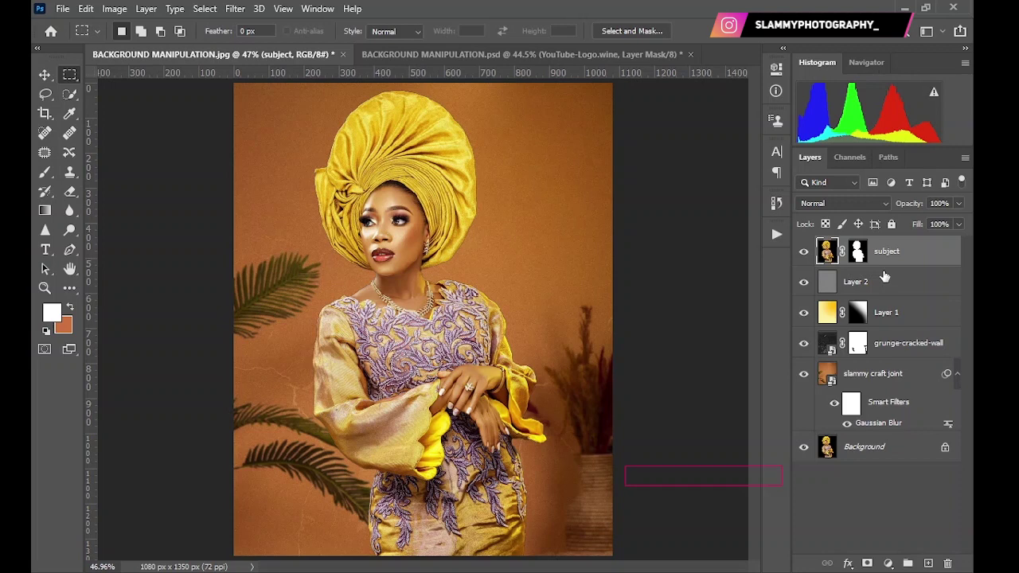
{"action": "key", "text": "ctrl+shift+alt+e"}
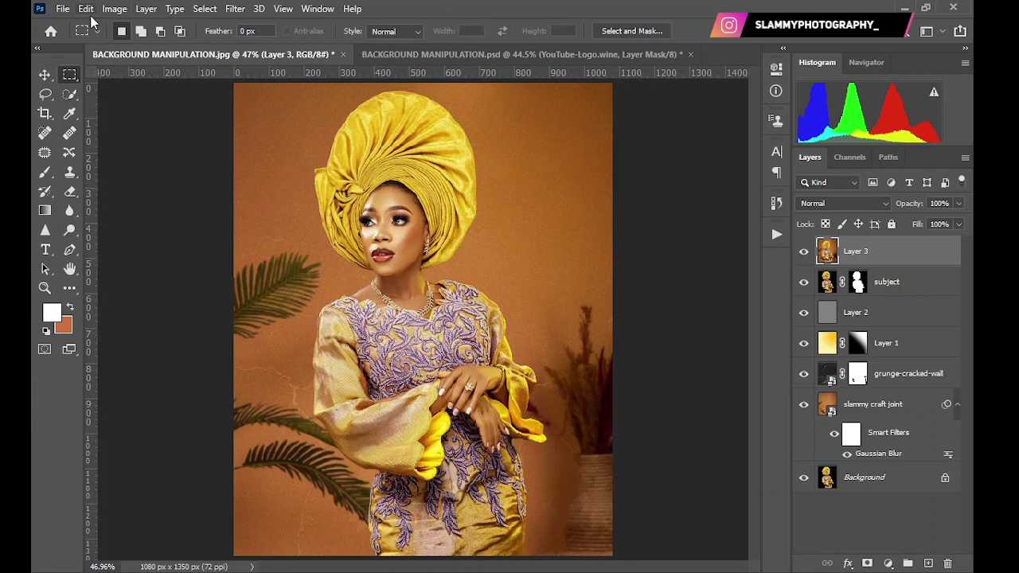
Export via Save for Web (Legacy) as a quality 60 JPEG named BACKGROUND-MANIPULATION.jpg into the complete folder.
{"action": "left_click", "coordinate": [64, 10]}
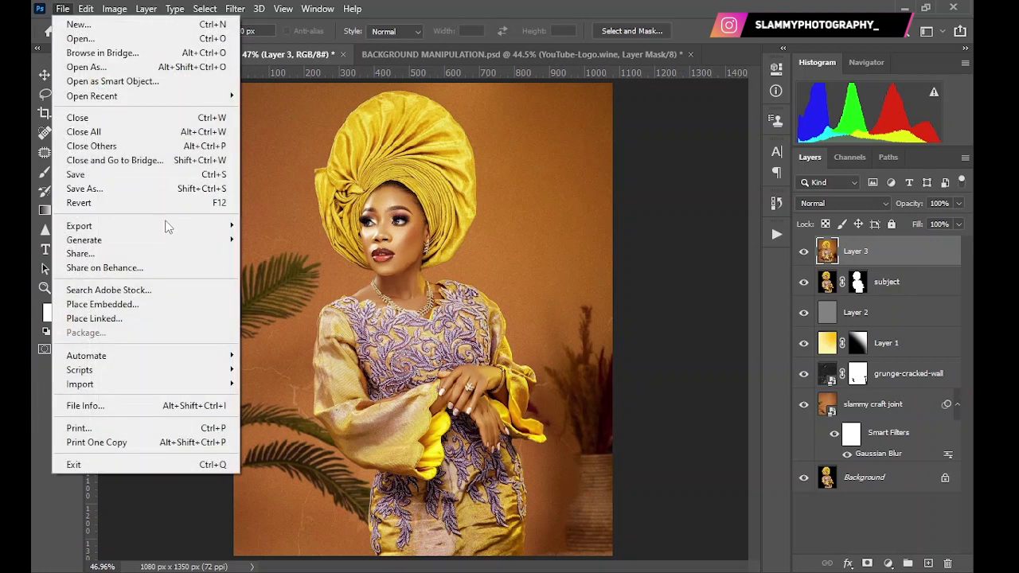
{"action": "mouse_move", "coordinate": [167, 226]}
{"action": "left_click", "coordinate": [300, 283]}
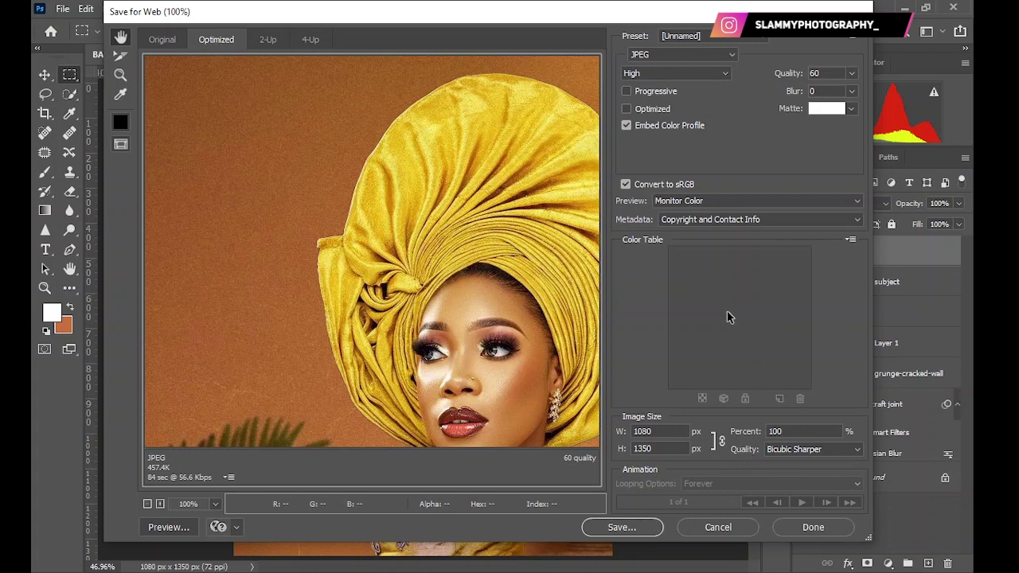
{"action": "left_click", "coordinate": [624, 530]}
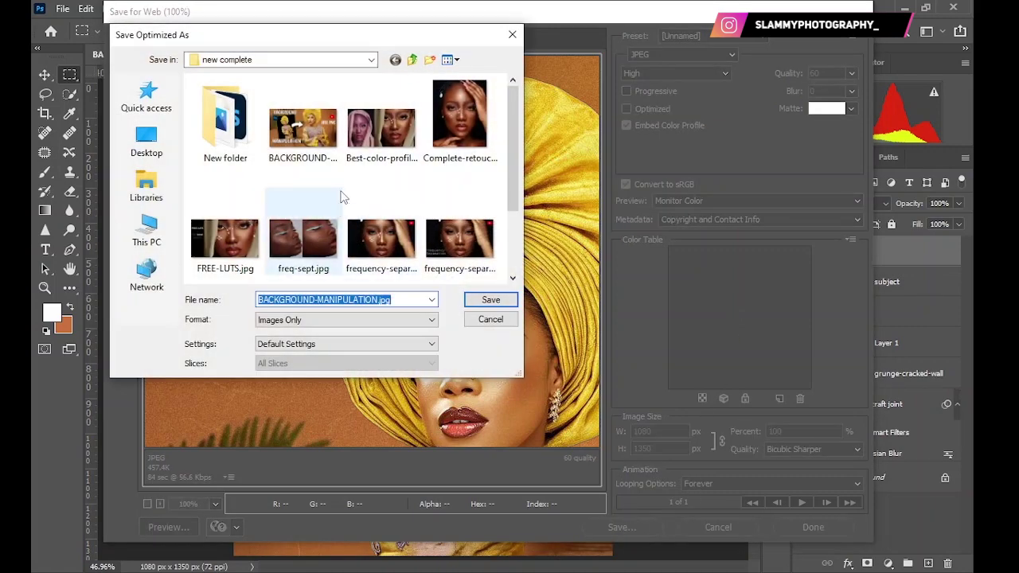
{"action": "scroll", "coordinate": [357, 205], "scroll_direction": "down", "scroll_amount": 2}
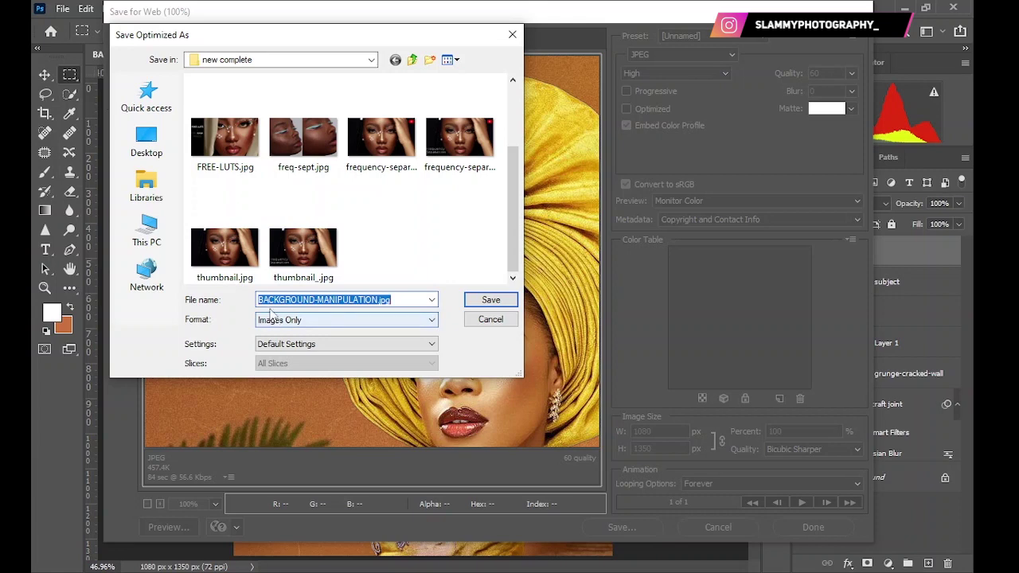
{"action": "left_click", "coordinate": [491, 302]}
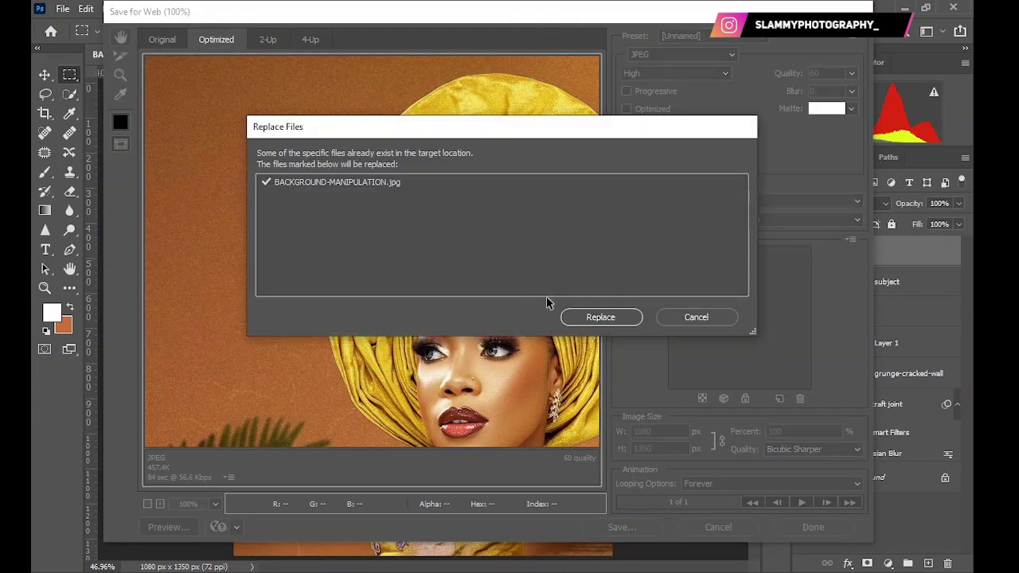